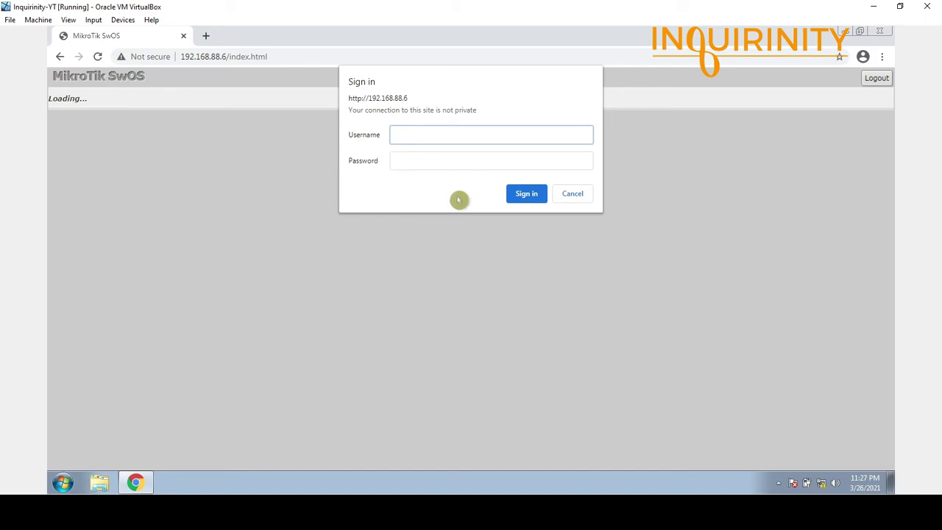
- Sign in as admin to the MT6 switch at 192.168.88.6 and view its Upgrade page
type("admin")
left_click(417, 175)
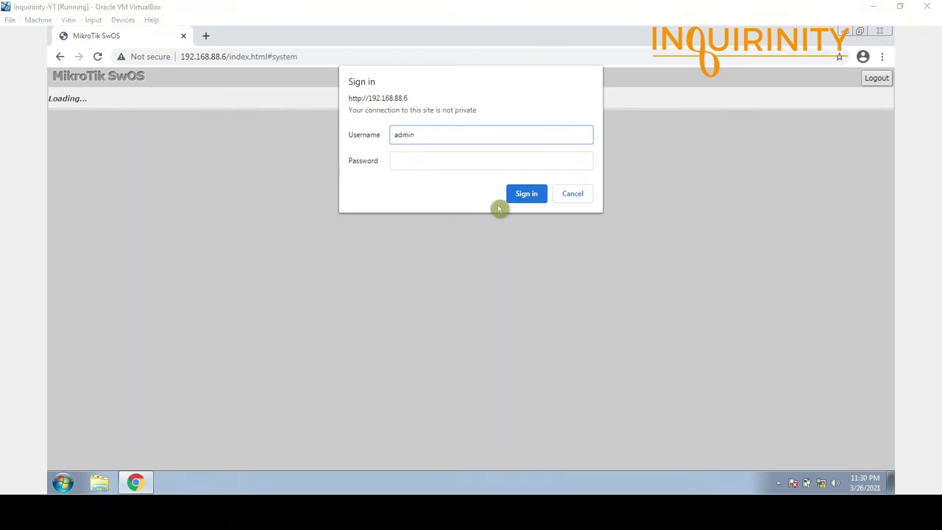
left_click(522, 196)
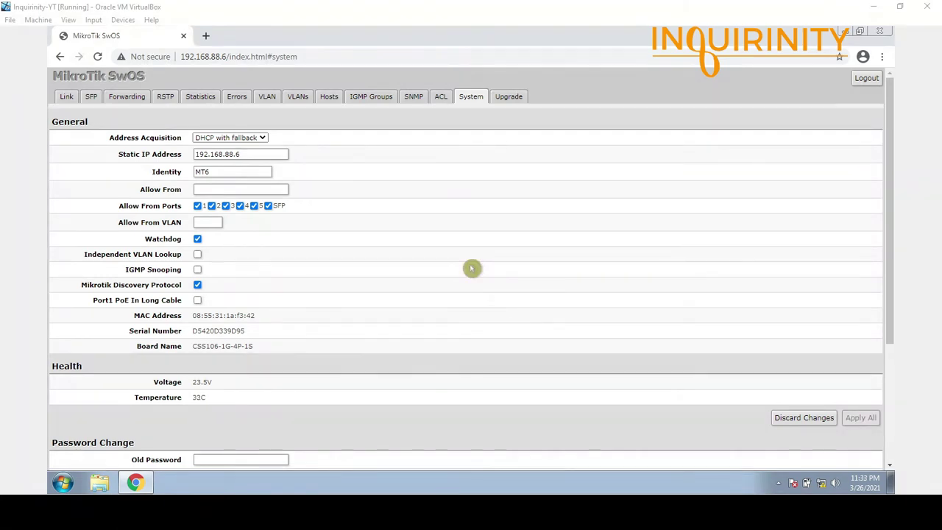
left_click(510, 96)
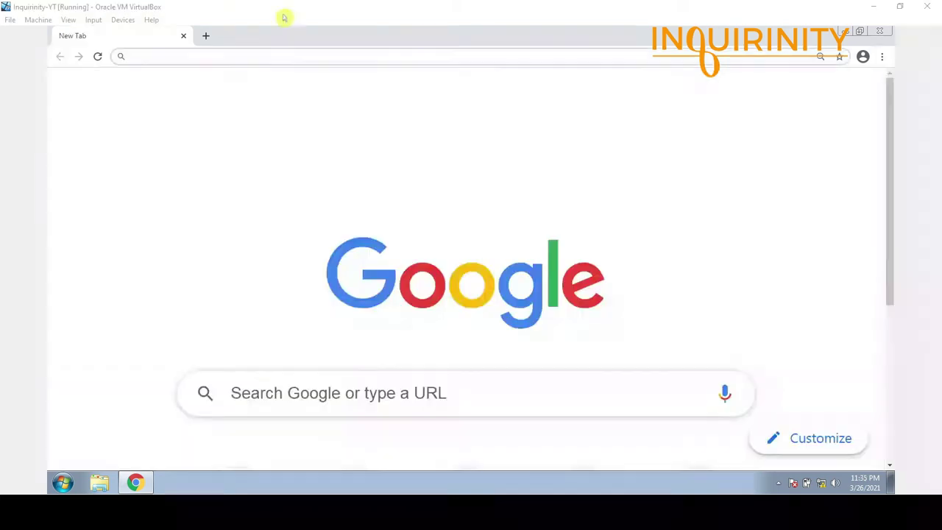
- Load the switch at 192.168.88.7 and sign in as admin
left_click(270, 54)
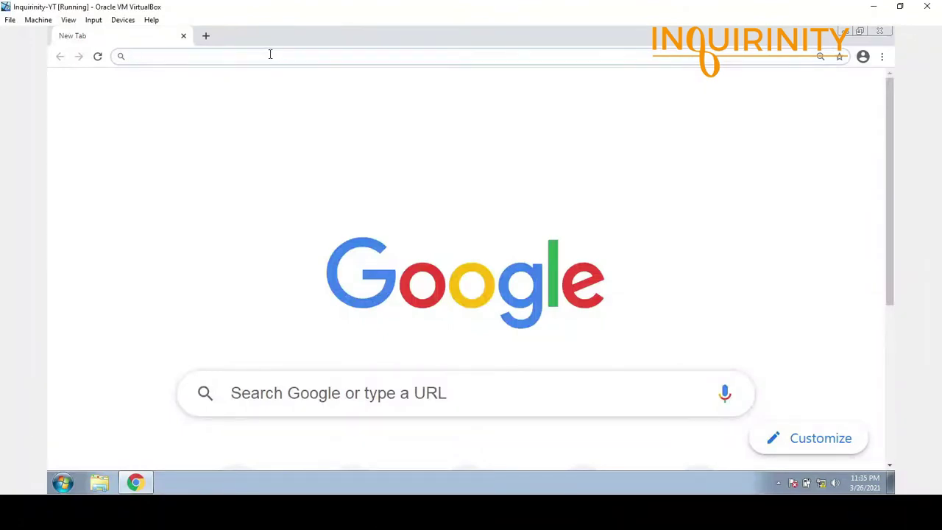
type("19")
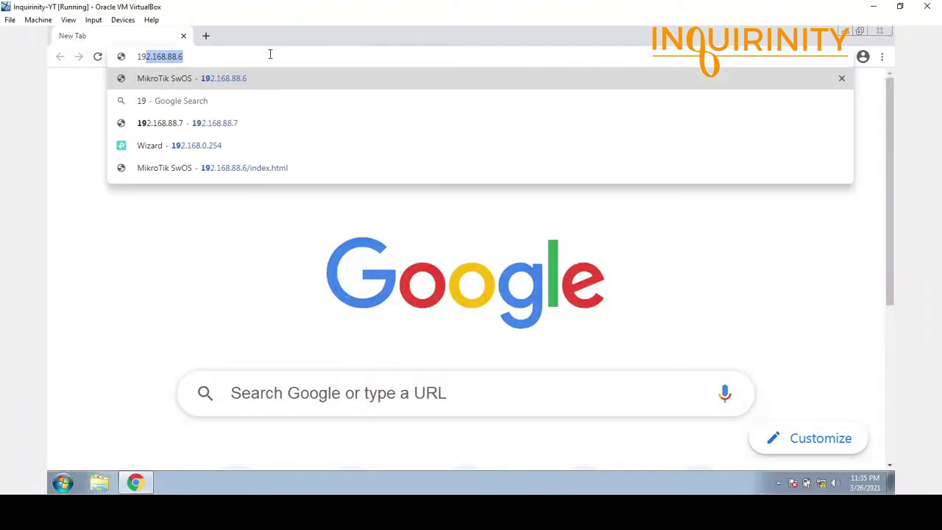
type("2.168.88.")
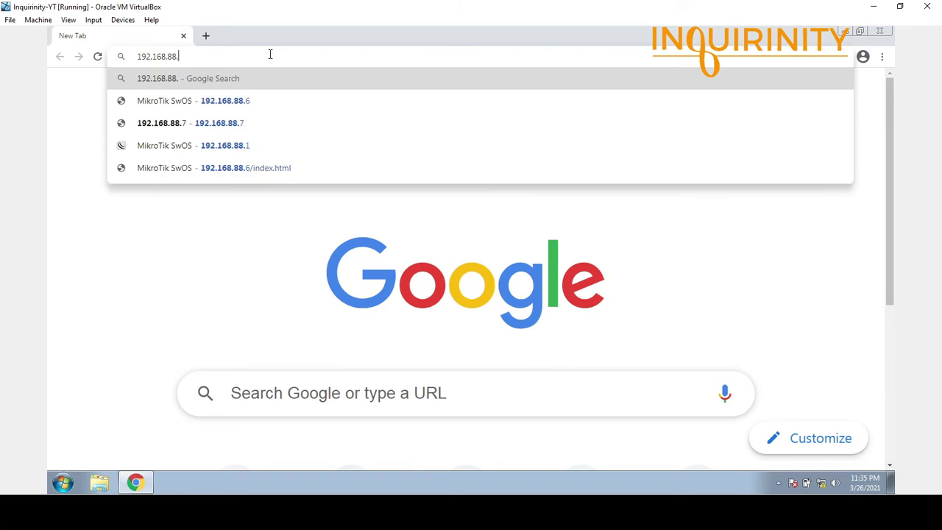
type("7")
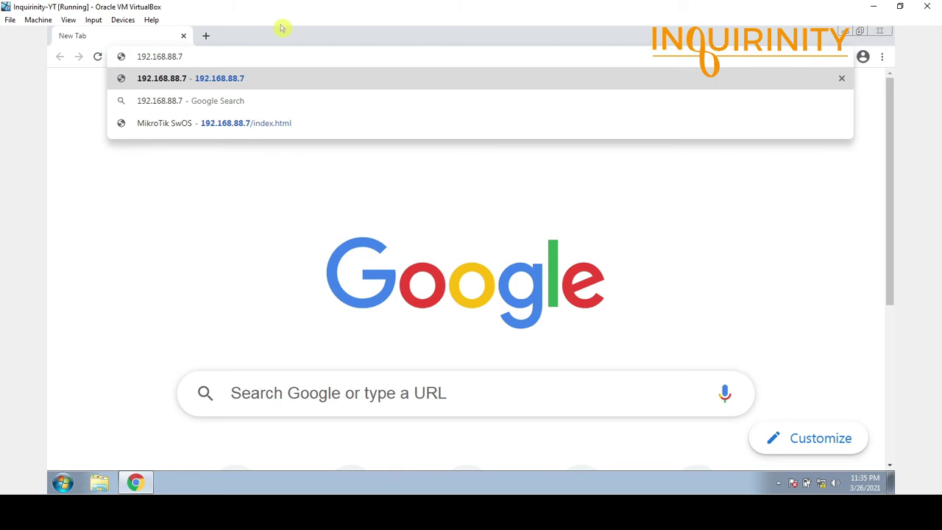
key("Return")
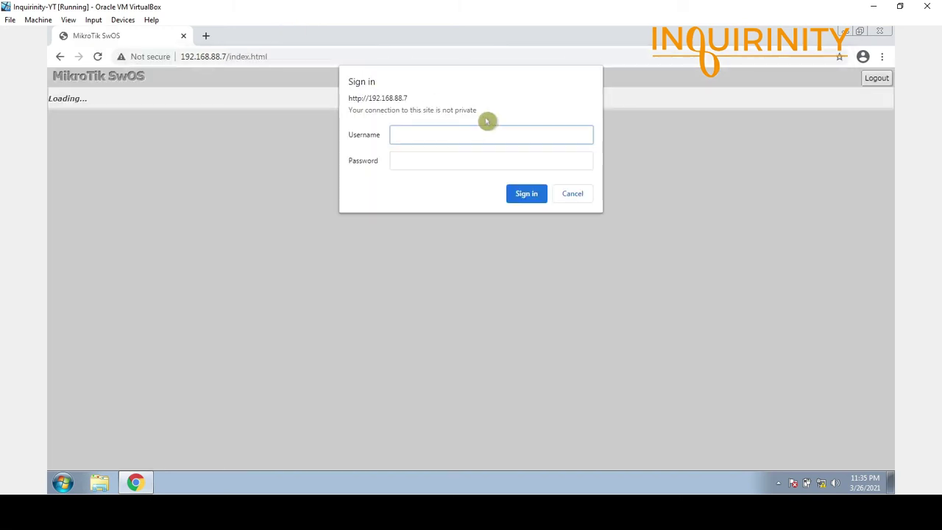
type("admin")
left_click(527, 199)
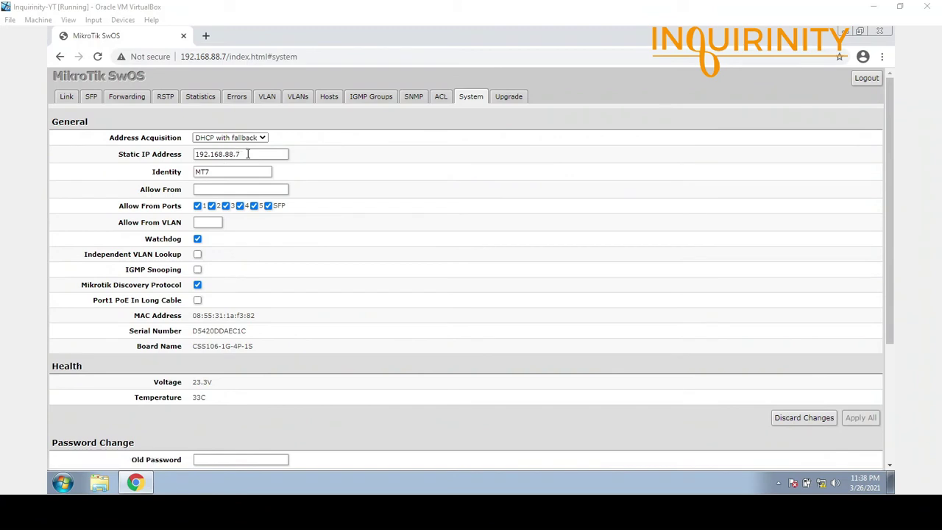
- Check its static IP and identity MT7, then view the firmware Upgrade page
left_click_drag(240, 155, 158, 153)
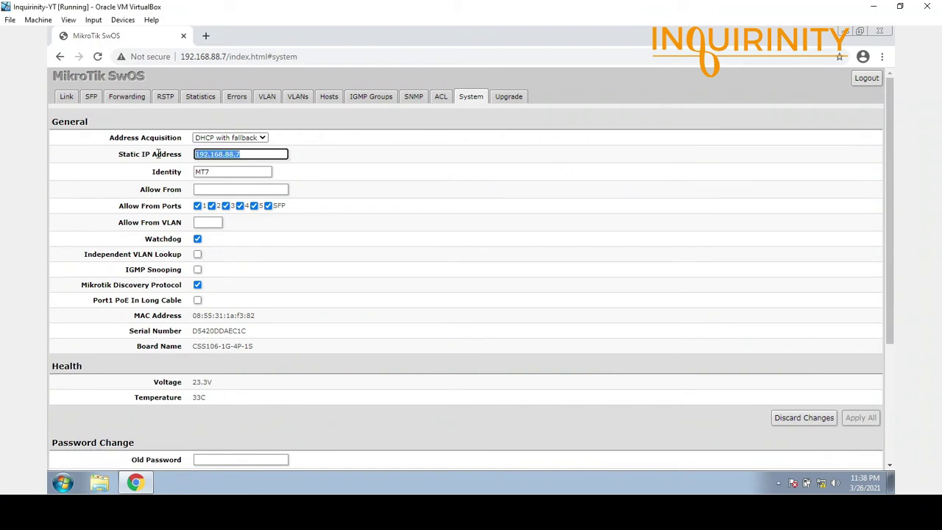
left_click_drag(209, 171, 187, 173)
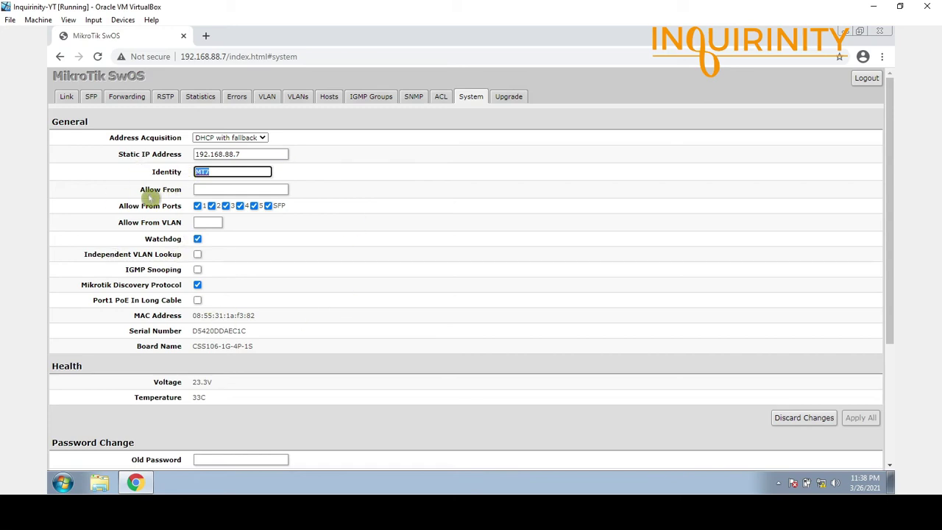
left_click(503, 97)
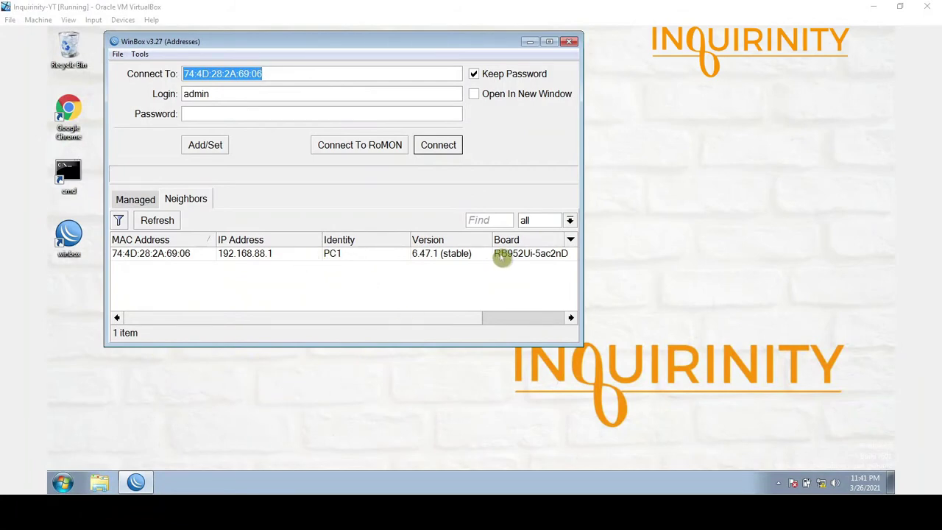
- Pick neighbor PC1 so the connection target becomes 192.168.88.1
left_click(500, 256)
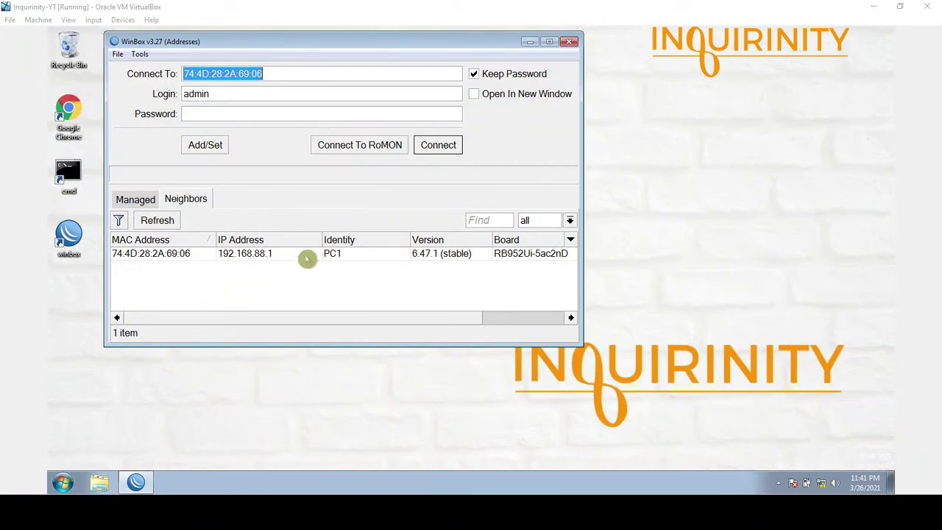
left_click(501, 256)
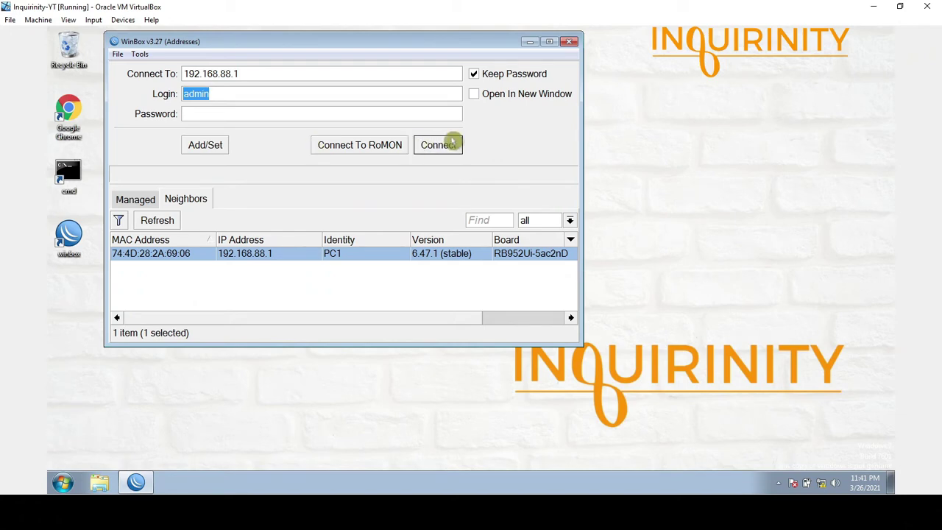
- Connect to PC1, zoom the interface in twice, and enlarge and reposition the window
left_click(447, 148)
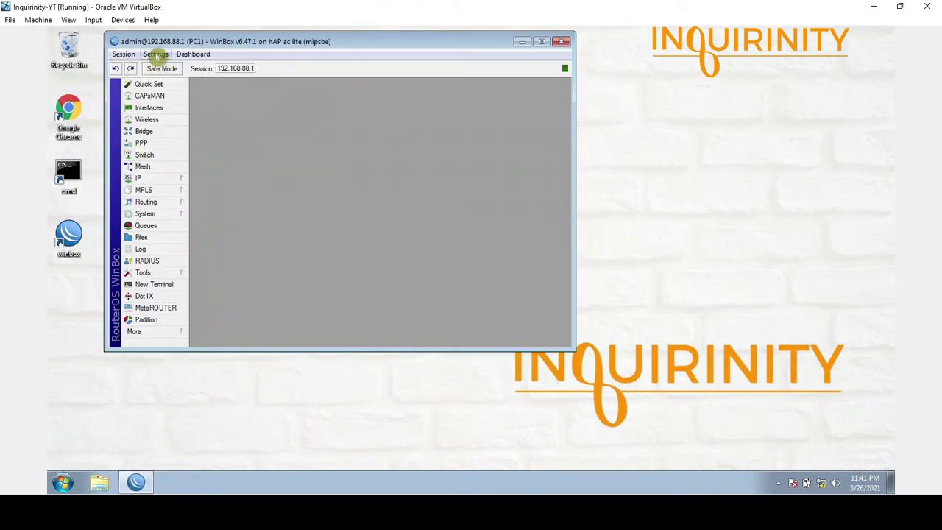
left_click(156, 54)
left_click(168, 98)
left_click(155, 54)
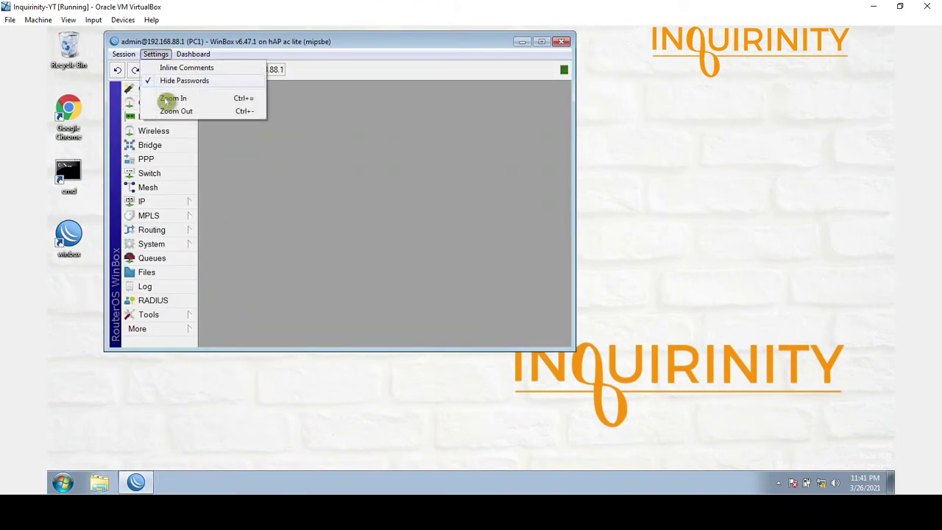
left_click(172, 99)
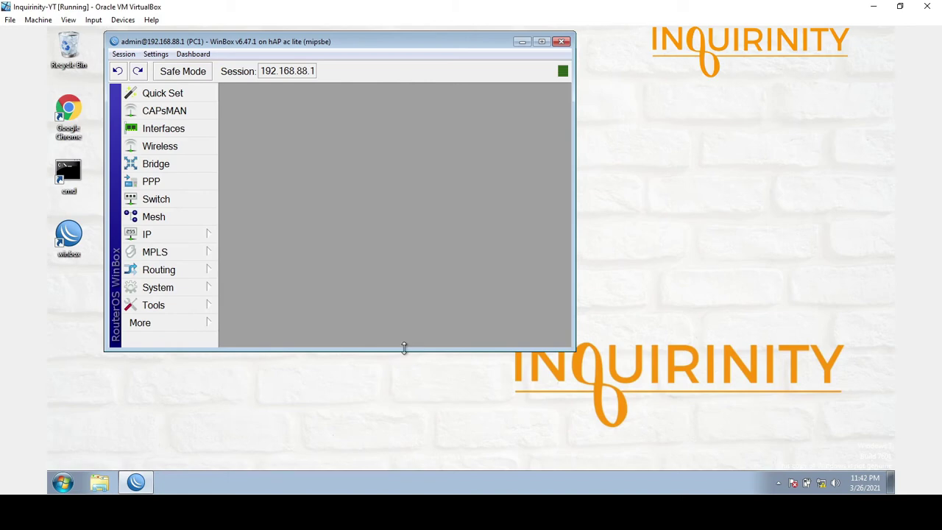
left_click_drag(405, 350, 428, 442)
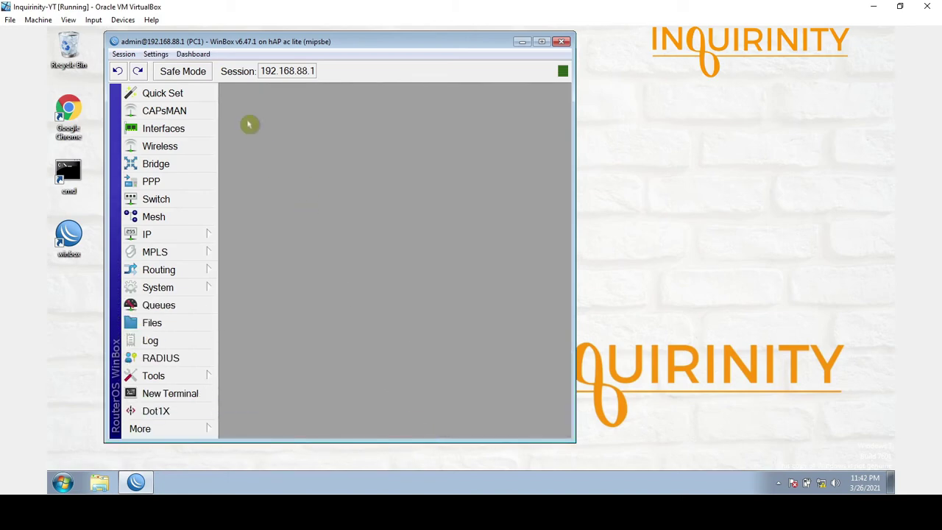
left_click_drag(210, 43, 336, 55)
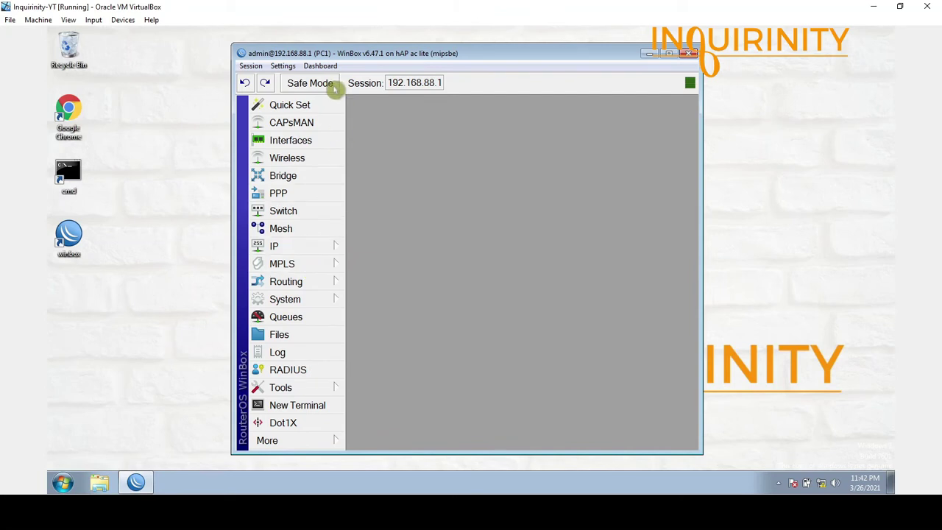
- Confirm the router identity is PC1 and close the Identity window unchanged
left_click(311, 300)
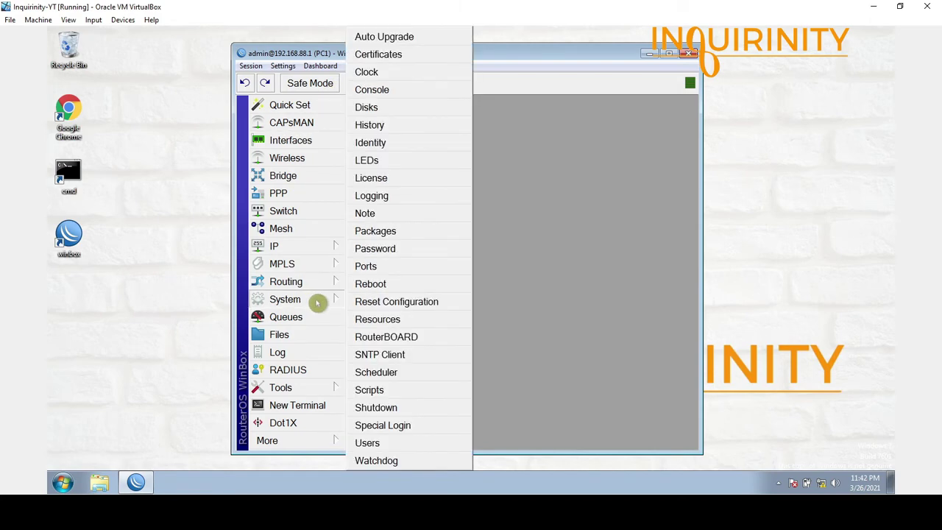
left_click(394, 147)
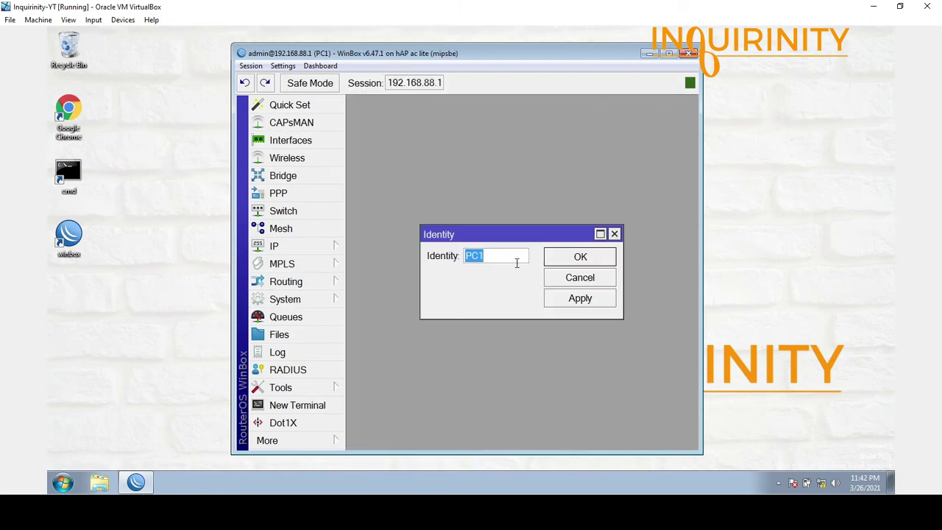
left_click_drag(502, 257, 446, 257)
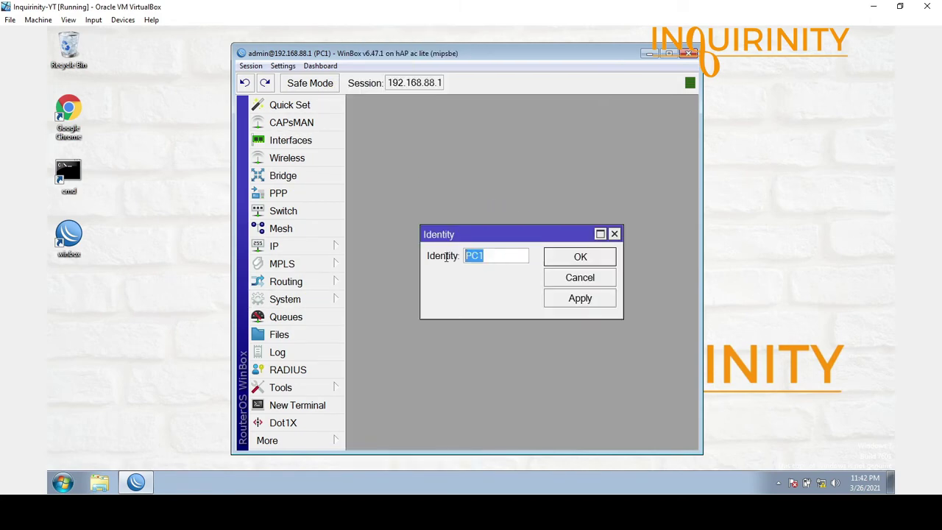
left_click(614, 234)
- Check the 192.168.10.100/24 address on ether1, widening the Address column
left_click(320, 251)
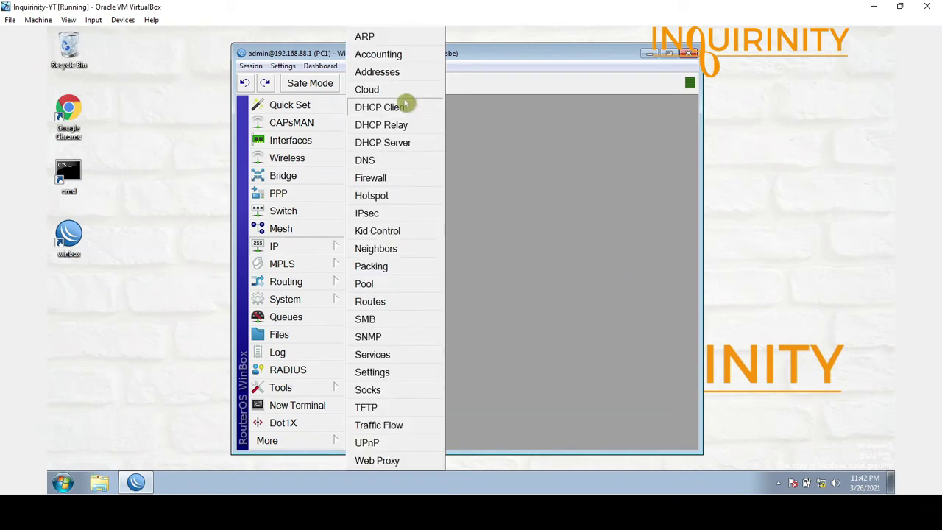
left_click(399, 74)
left_click(436, 181)
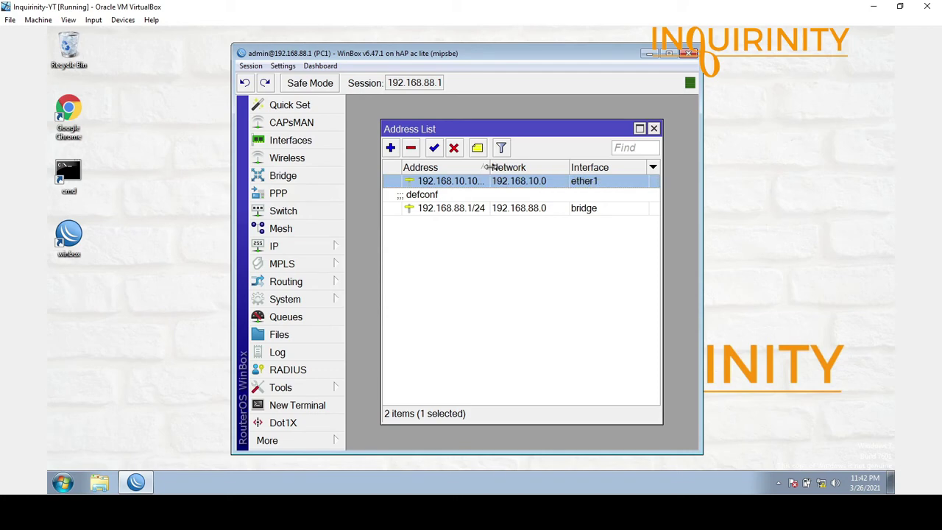
left_click_drag(489, 167, 520, 167)
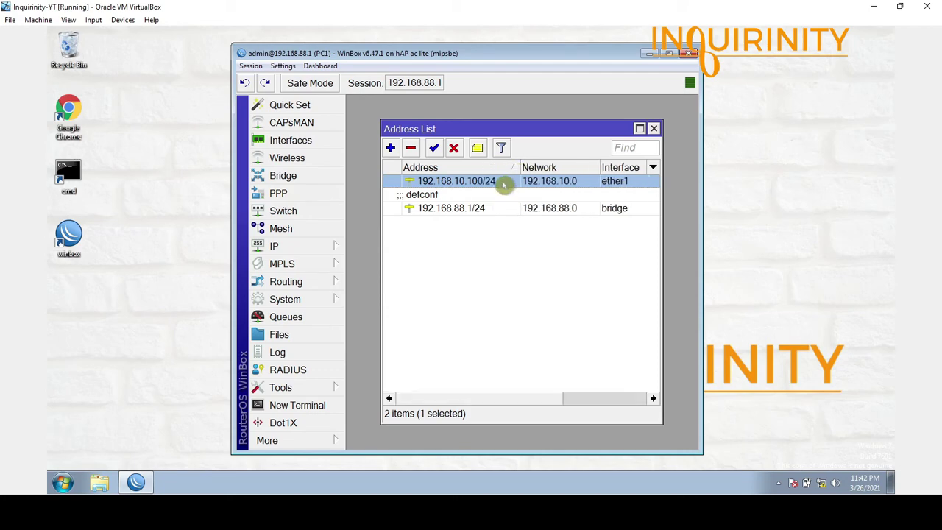
mouse_move(505, 185)
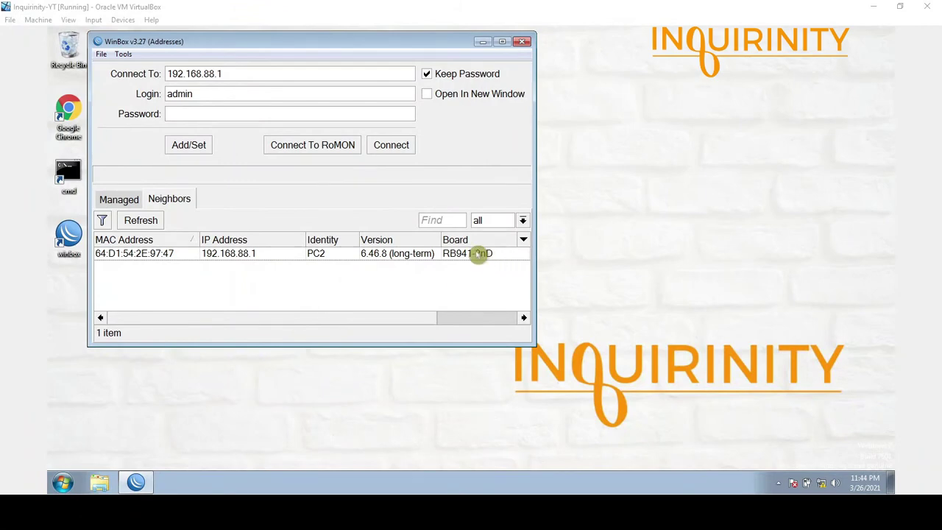
- Connect to router PC2 and check its identity without changes
left_click(147, 253)
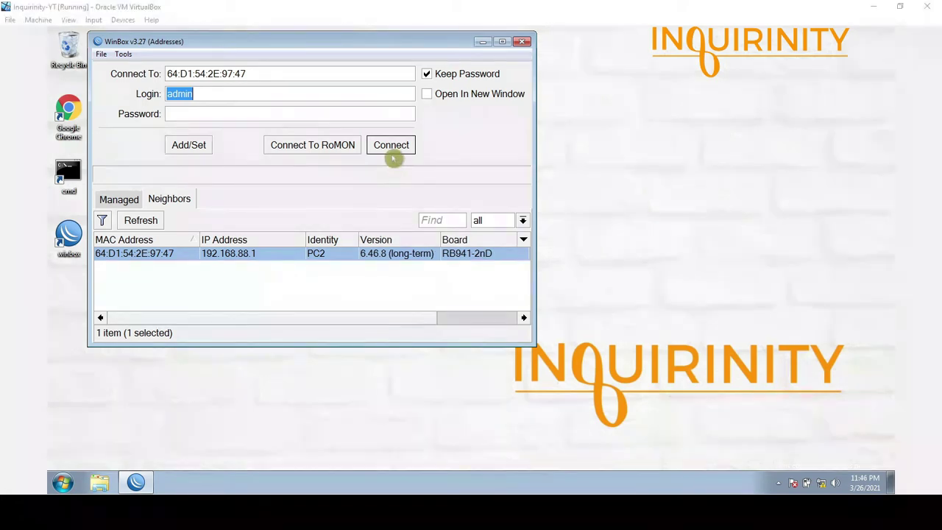
left_click(391, 151)
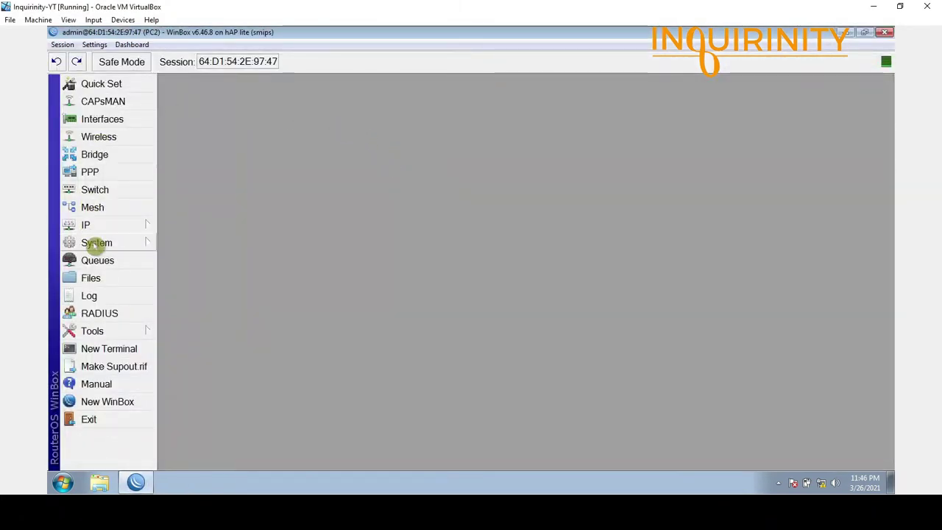
left_click(96, 244)
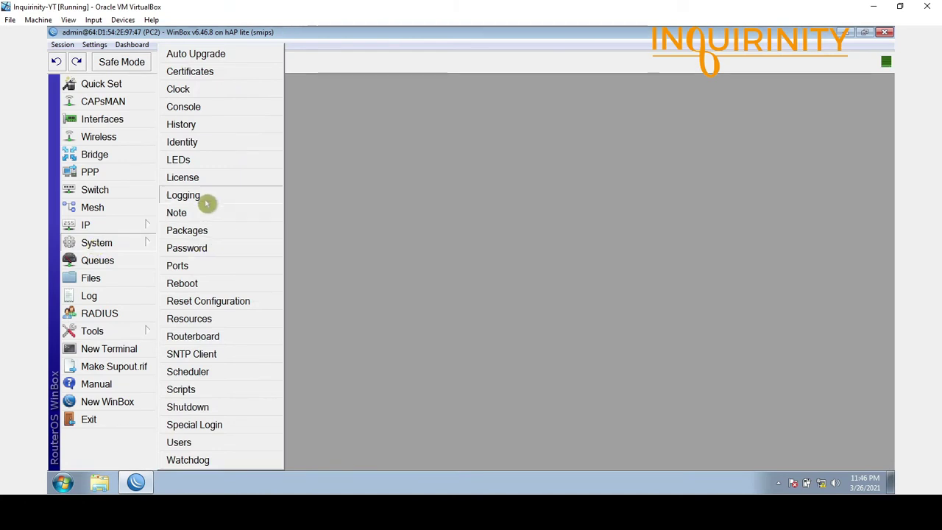
left_click(209, 143)
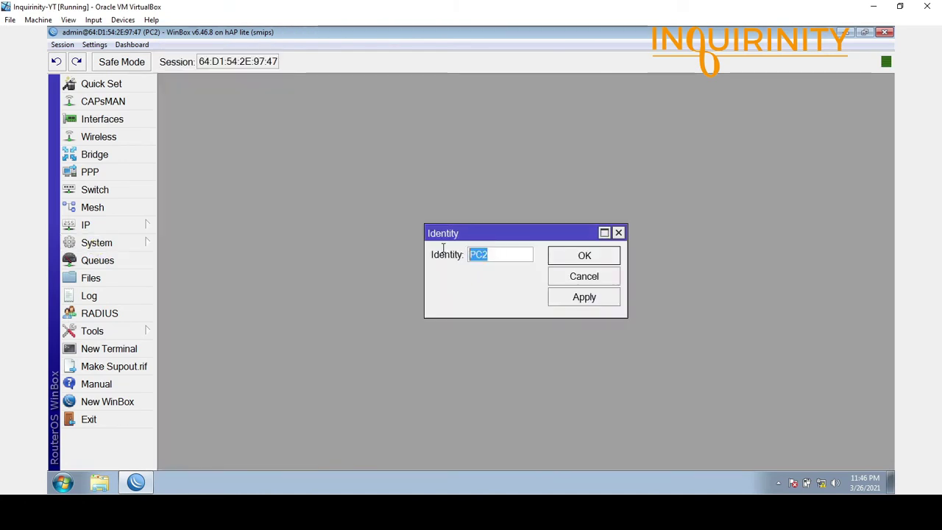
left_click(594, 276)
- Review PC2's addresses 192.168.10.200/24 and 192.168.88.1/24, then open the Bridge window
left_click(85, 225)
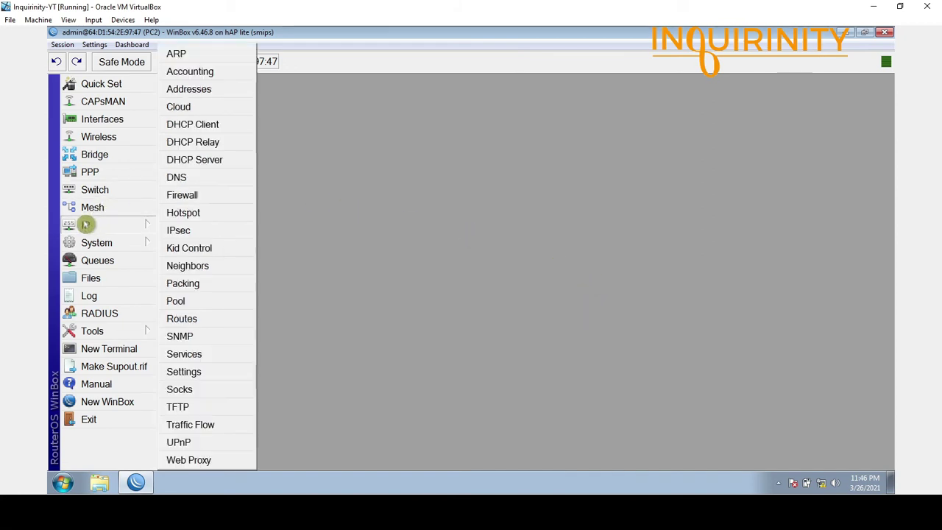
left_click(217, 91)
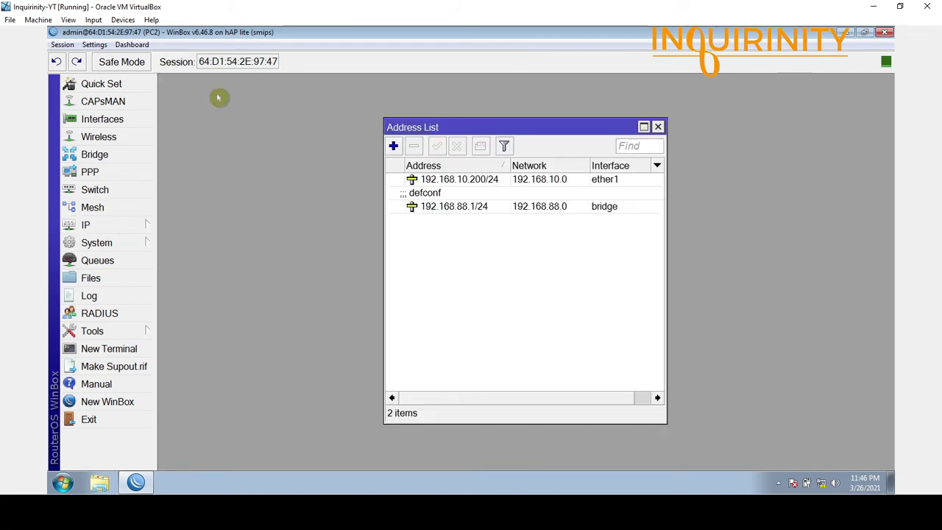
left_click(497, 182)
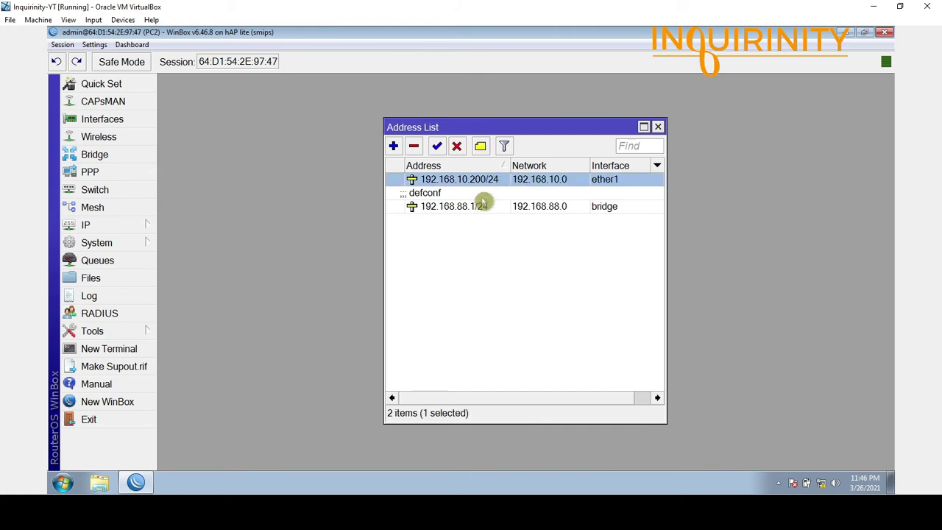
mouse_move(483, 207)
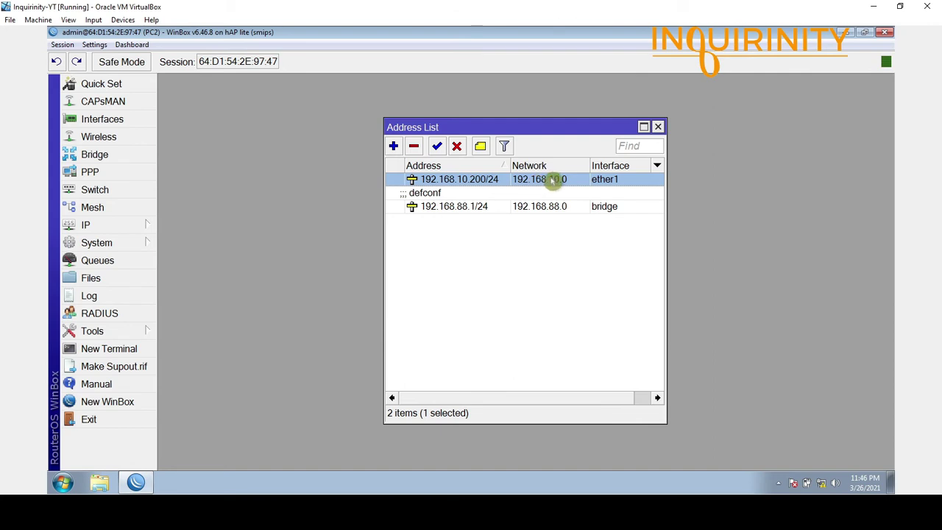
left_click(538, 210)
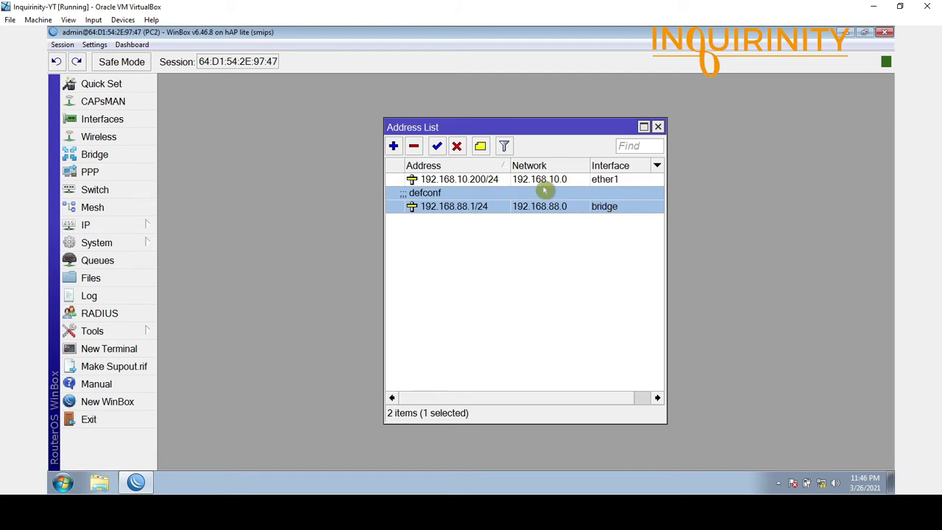
left_click(116, 157)
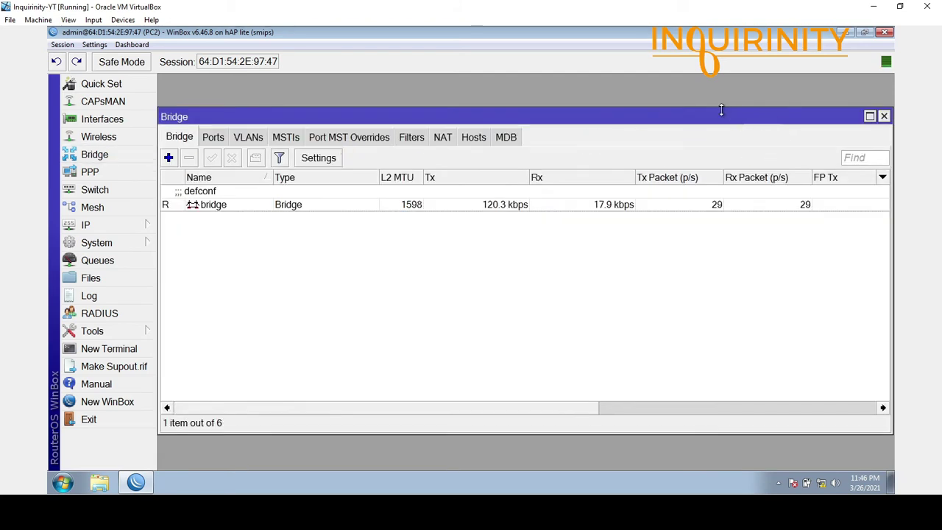
- List the bridge ports ether2, ether3, ether4 and wlan1, then bring the Address List forward
left_click_drag(447, 116, 535, 246)
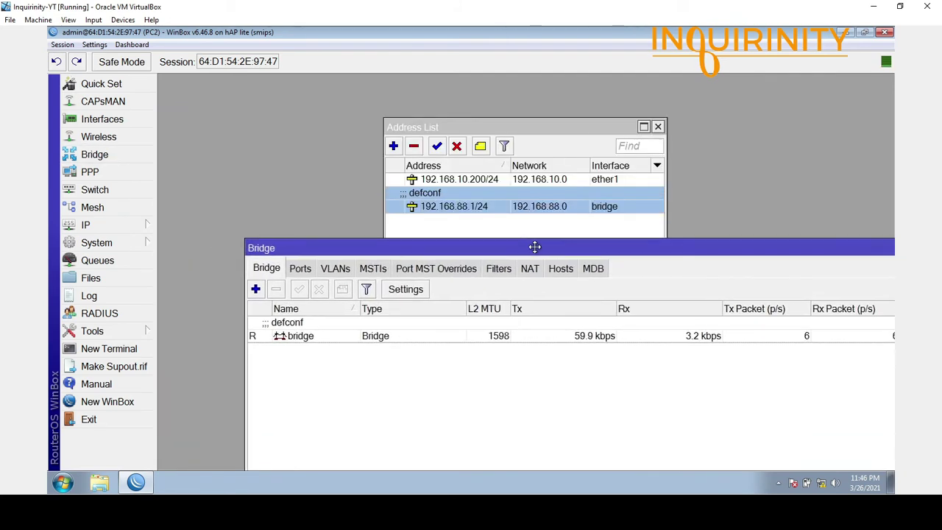
left_click(298, 335)
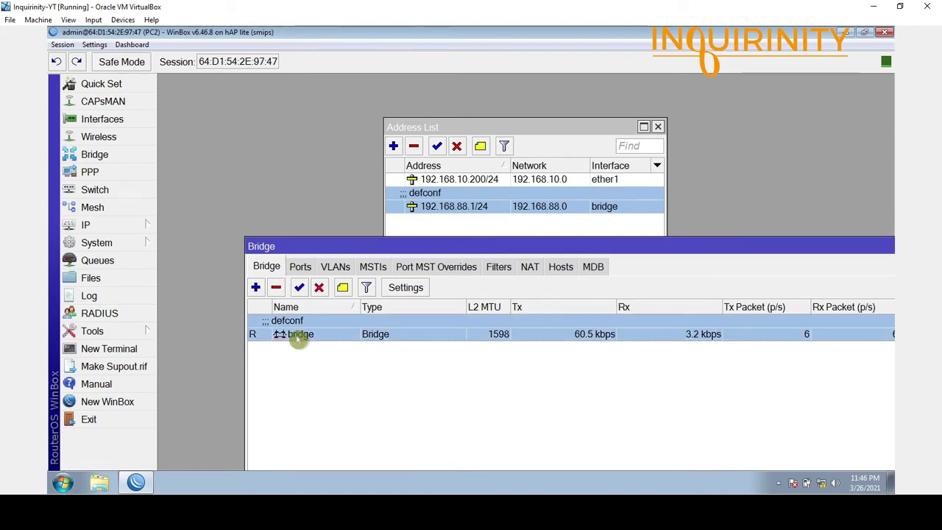
left_click(300, 266)
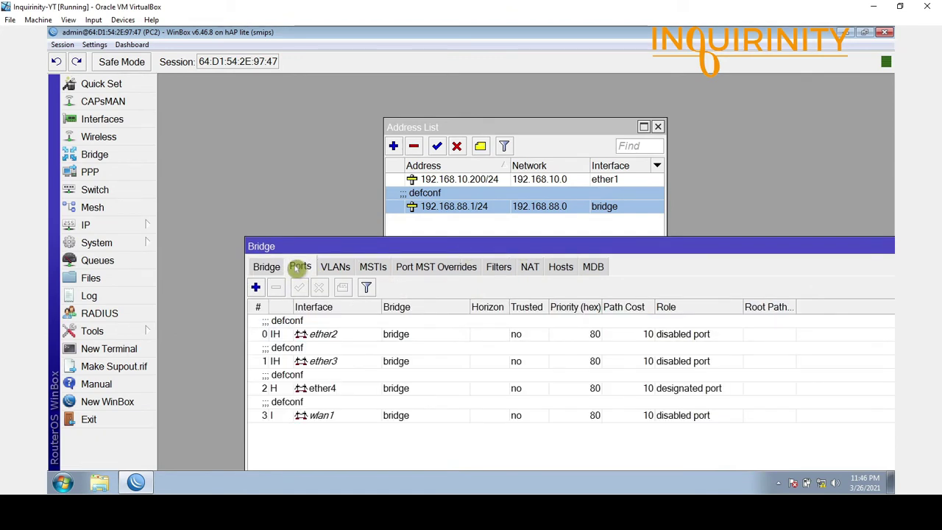
left_click(325, 334)
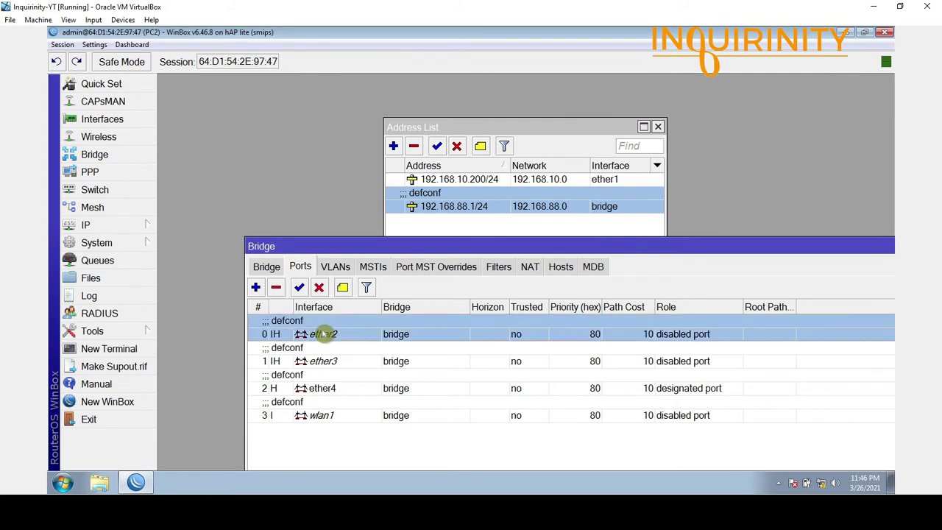
left_click(336, 364)
left_click(336, 388)
left_click(337, 417)
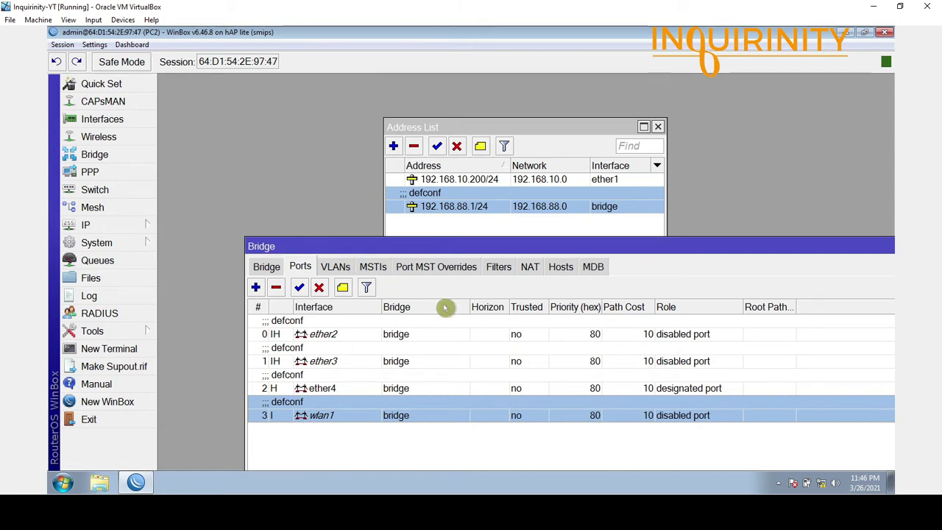
left_click(460, 181)
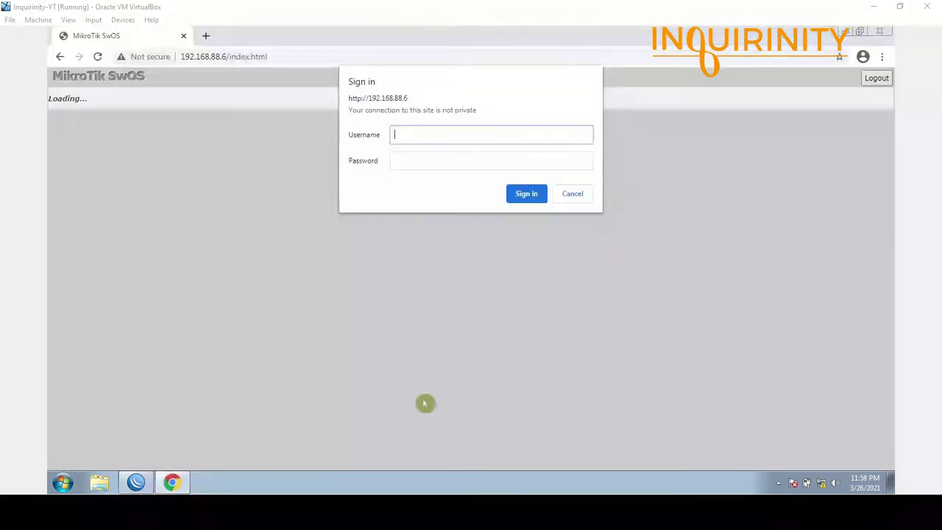
- Sign in to the 192.168.88.6 switch as admin and open its per-port VLAN page
left_click(420, 132)
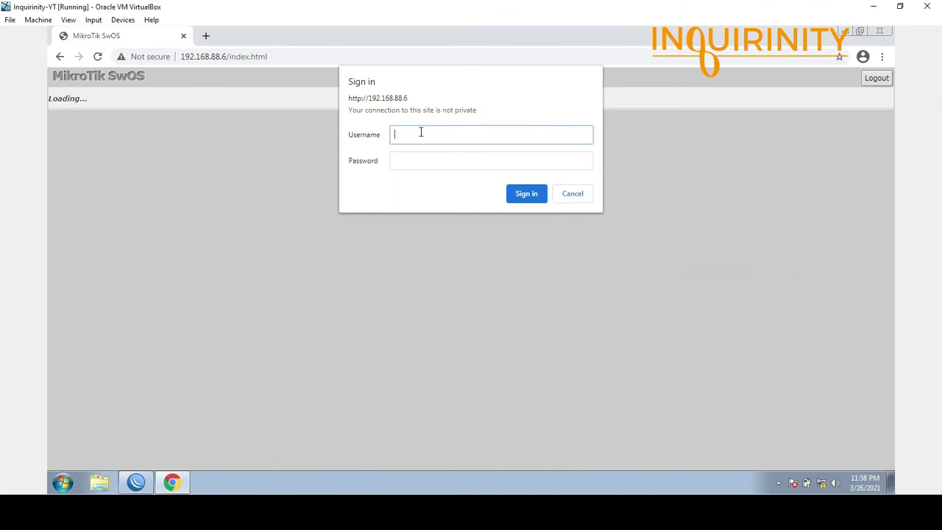
type("admin")
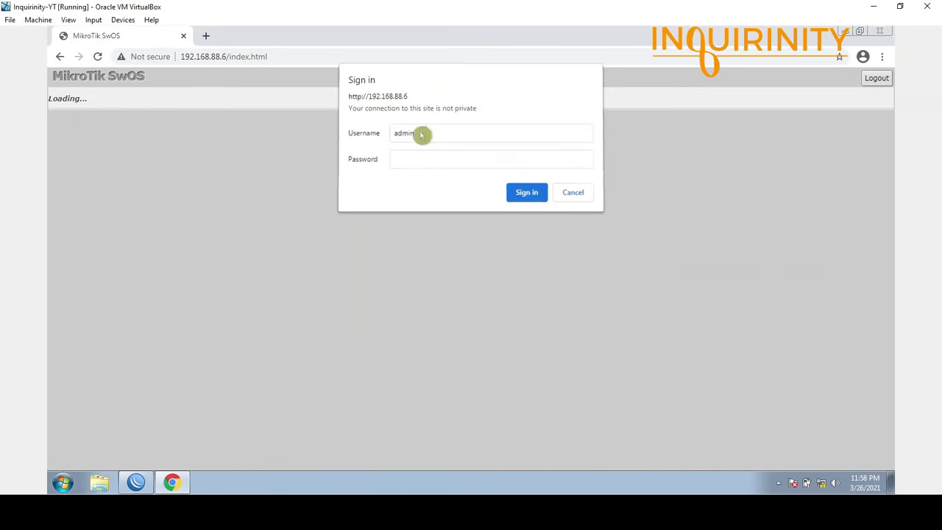
key("Return")
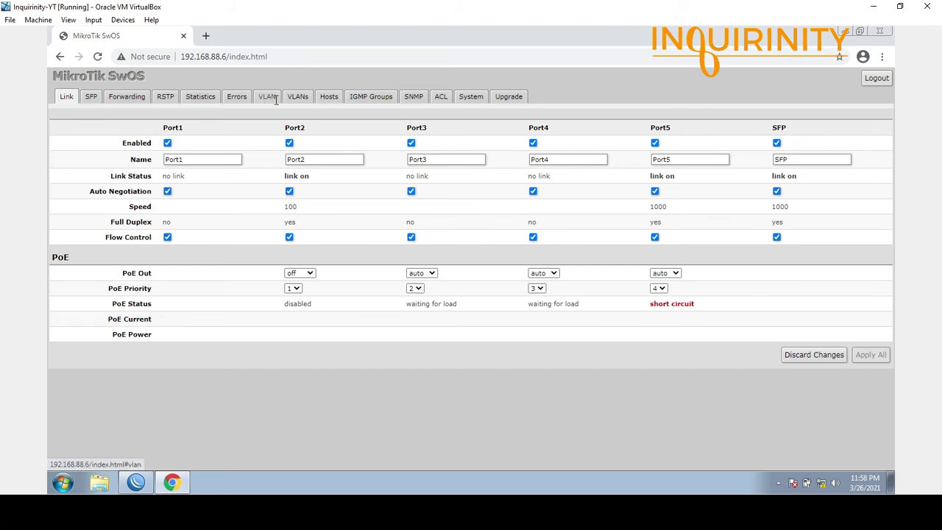
left_click(267, 96)
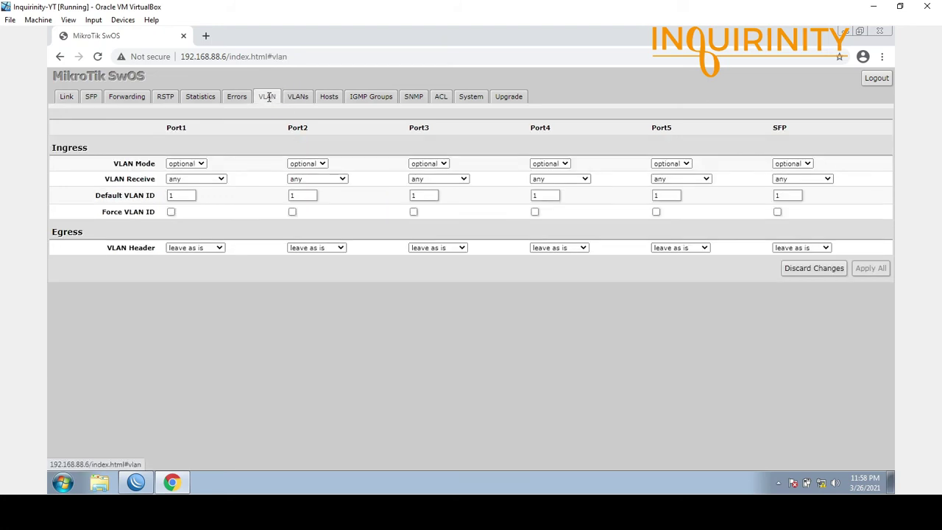
left_click(296, 97)
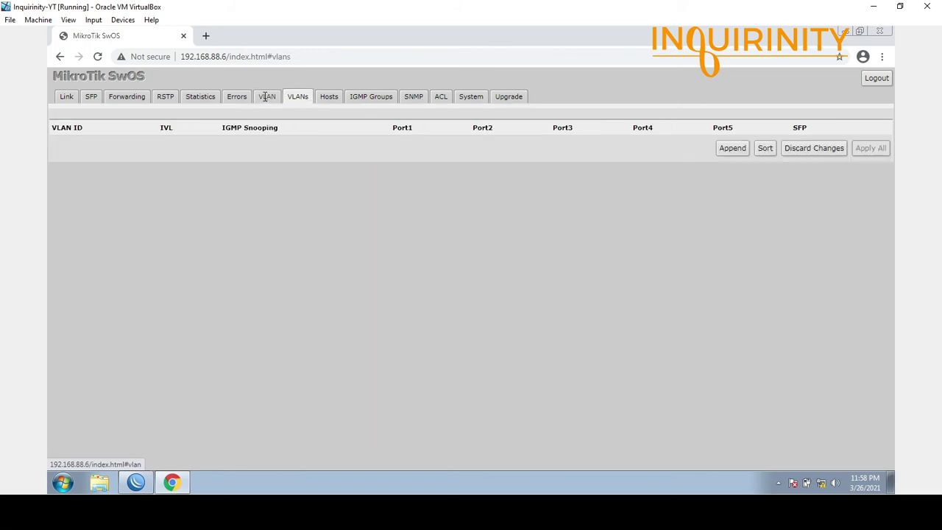
left_click(266, 96)
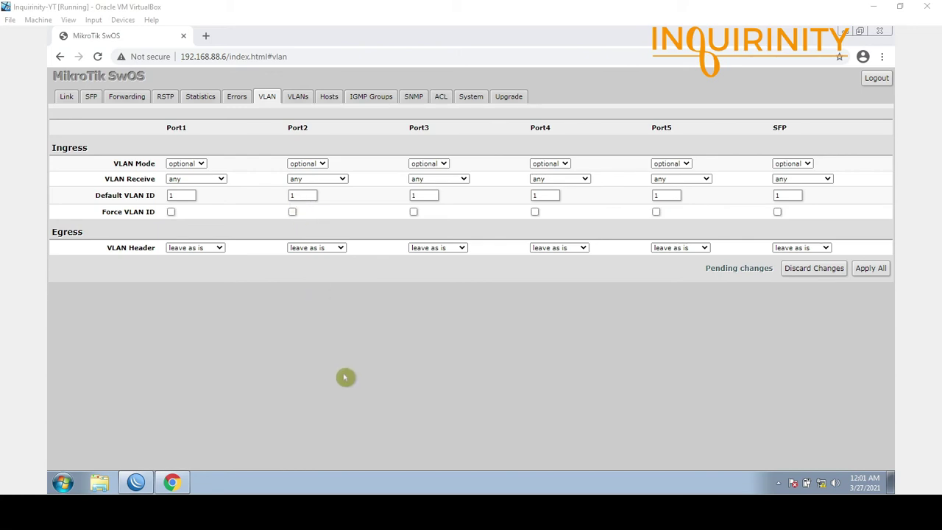
- Change Port2's Default VLAN ID from 1 to 10 and apply it to the switch
left_click(302, 197)
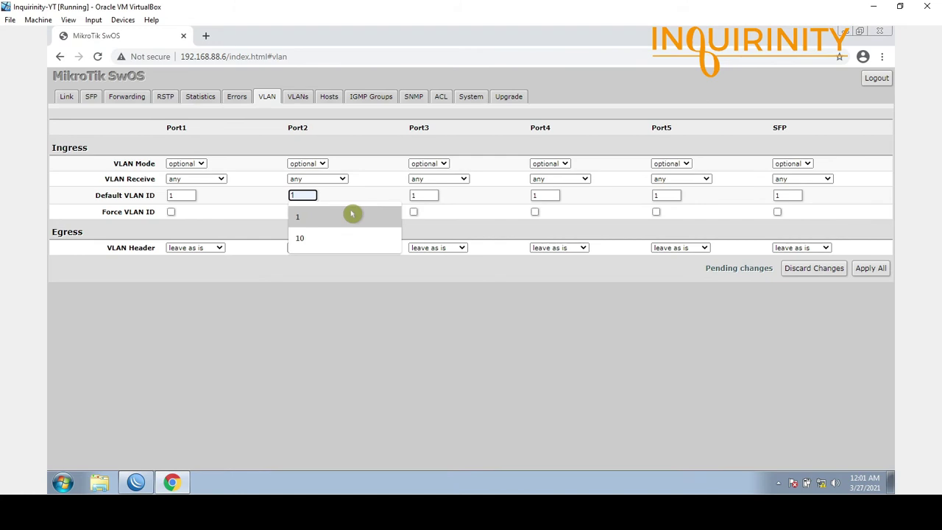
key("BackSpace")
type("10")
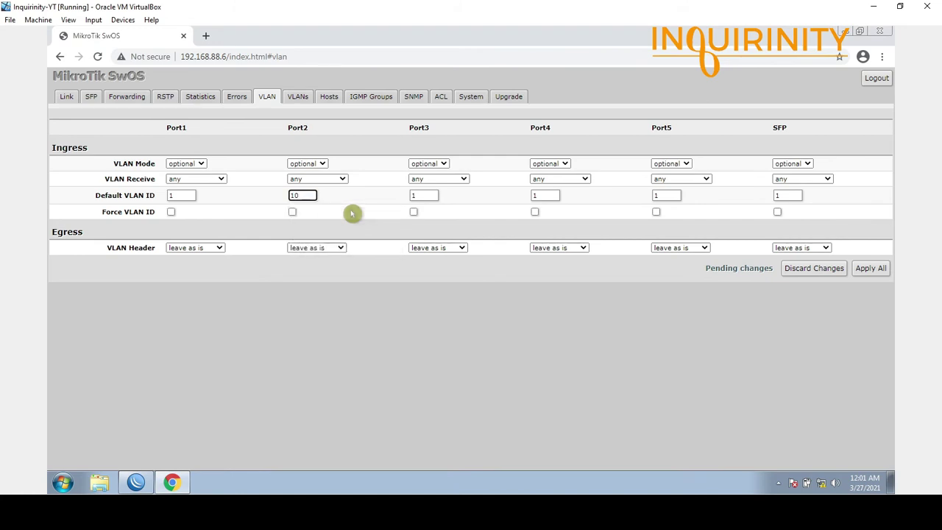
left_click(340, 300)
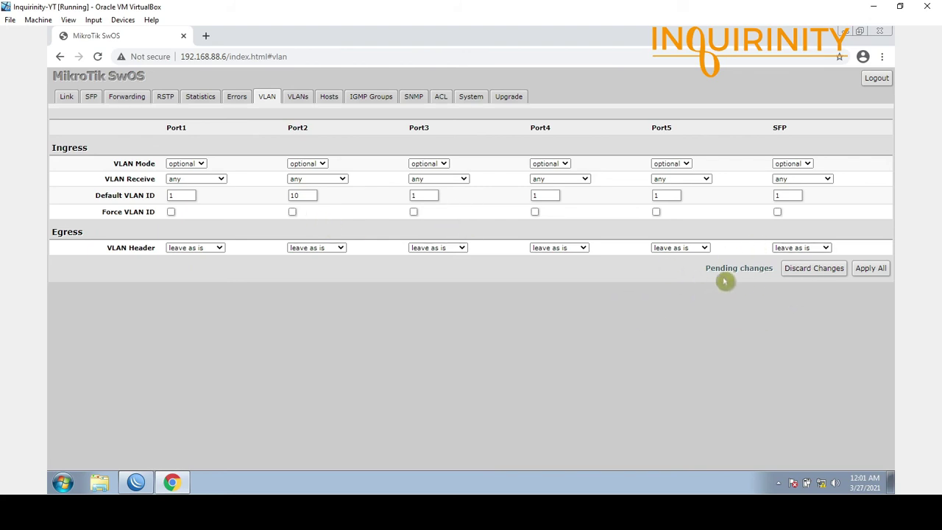
left_click(871, 272)
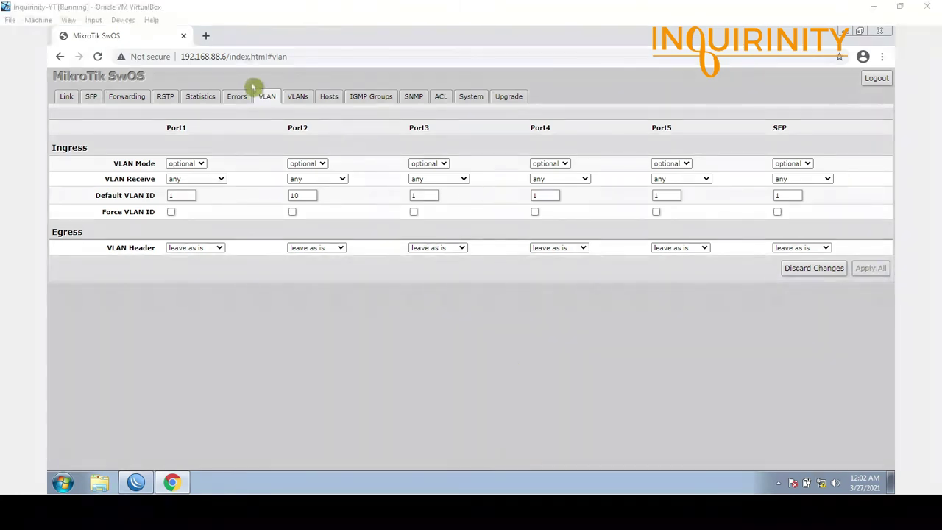
left_click(298, 97)
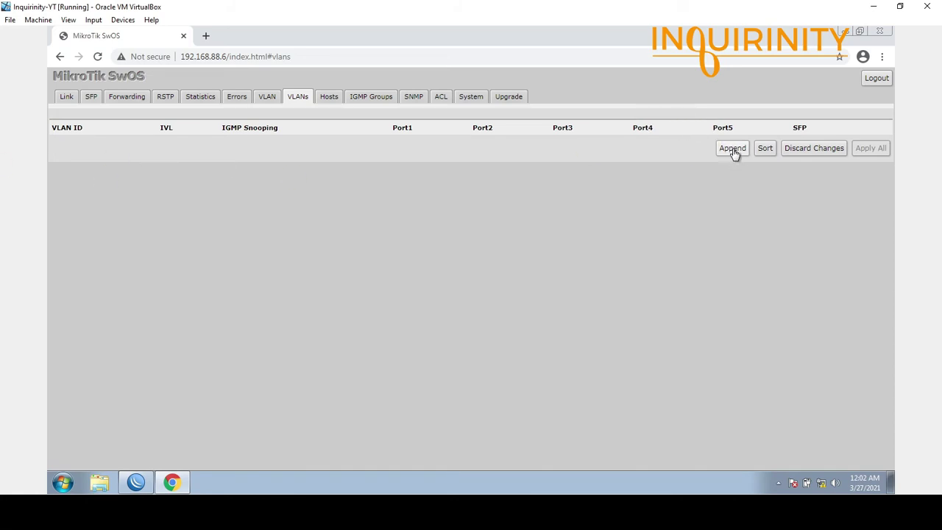
- Add a VLAN 10 entry with Port2 membership set to always strip
left_click(732, 149)
left_click(58, 145)
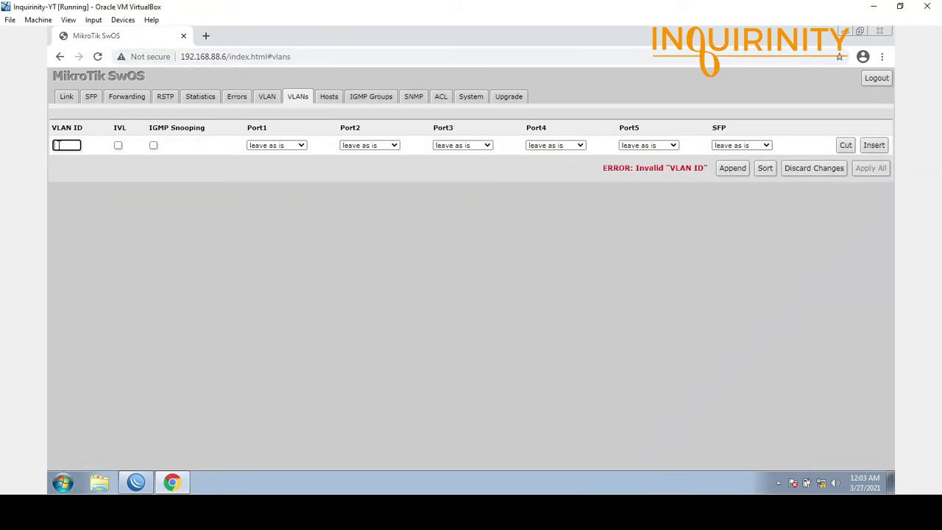
type("10")
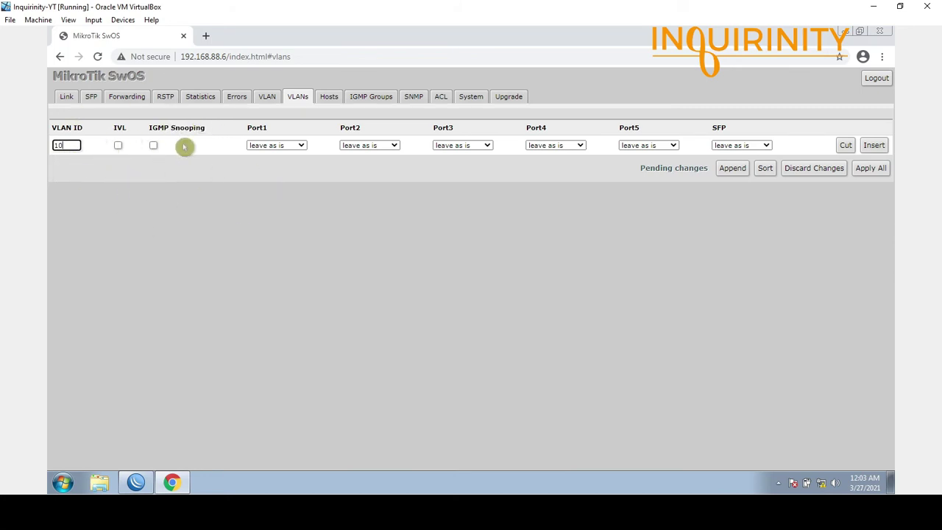
left_click(278, 175)
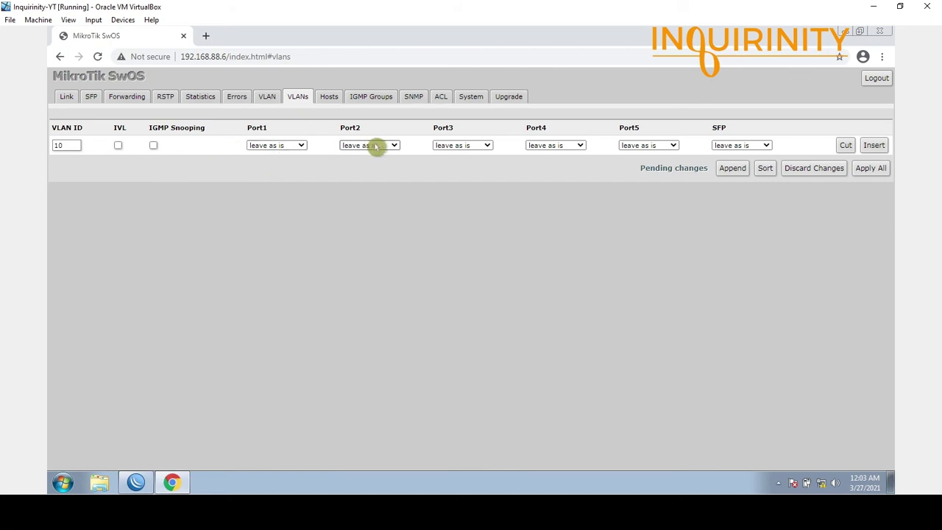
left_click(378, 147)
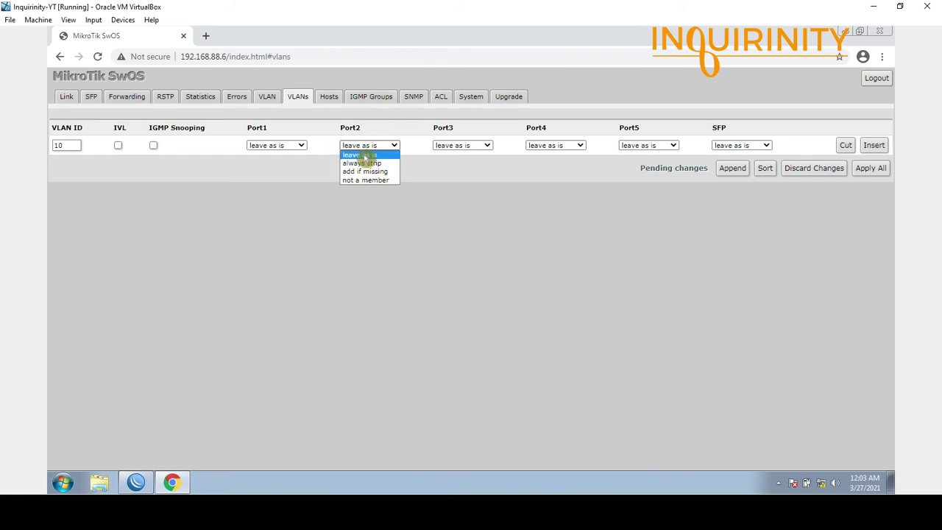
left_click(373, 156)
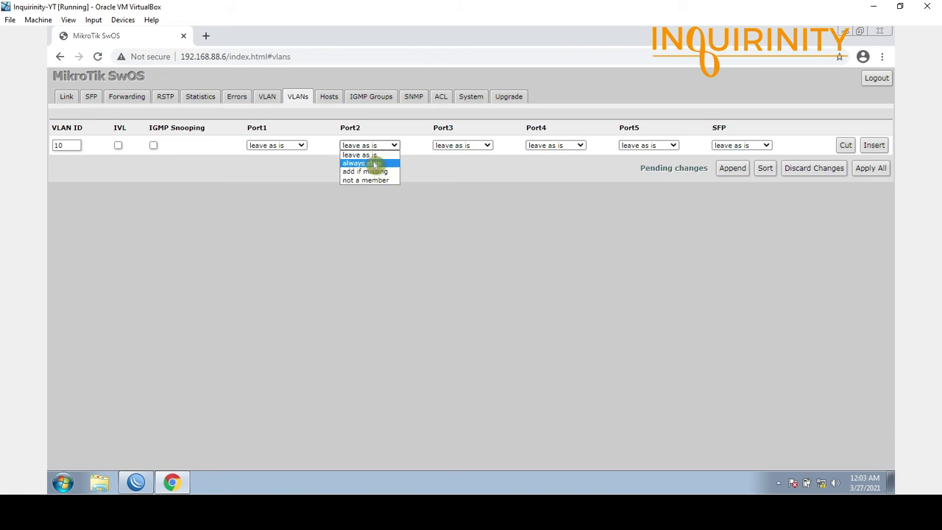
left_click(367, 167)
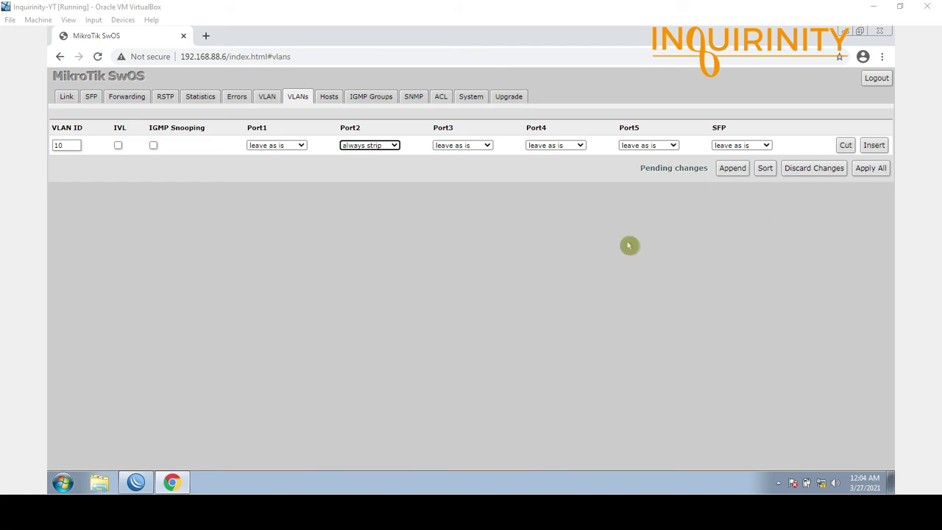
- Set SFP to add if missing for VLAN 10, apply, and return to the VLAN page
left_click(766, 150)
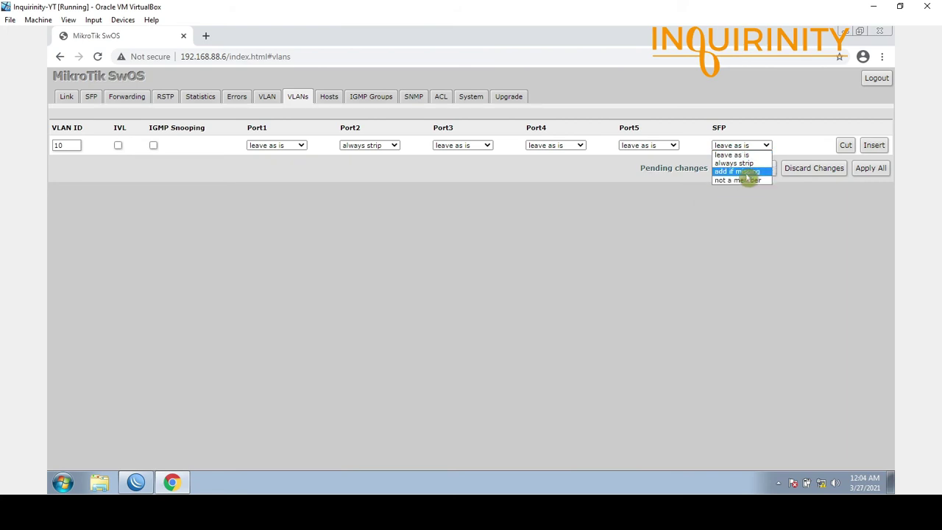
left_click(738, 172)
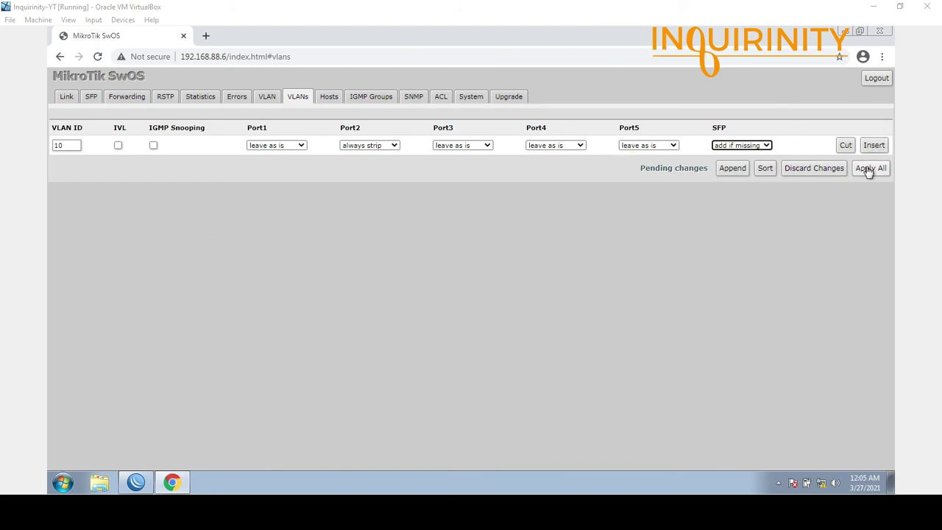
left_click(685, 187)
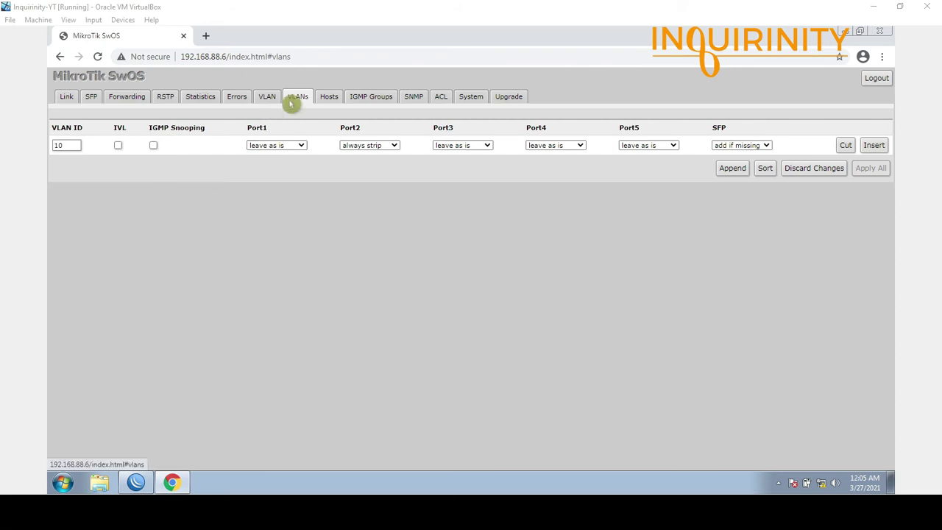
left_click(267, 95)
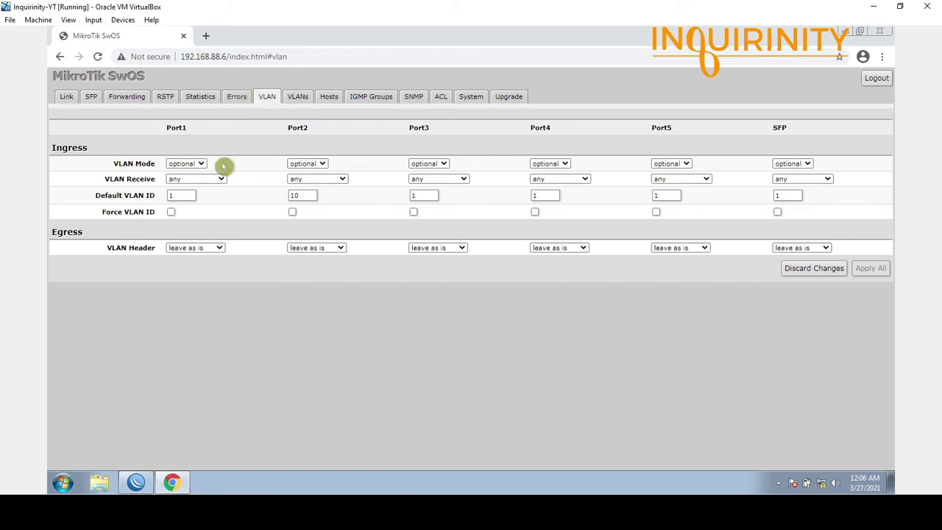
- Set Port2 and SFP VLAN Mode to strict on the first switch and apply all
left_click(322, 165)
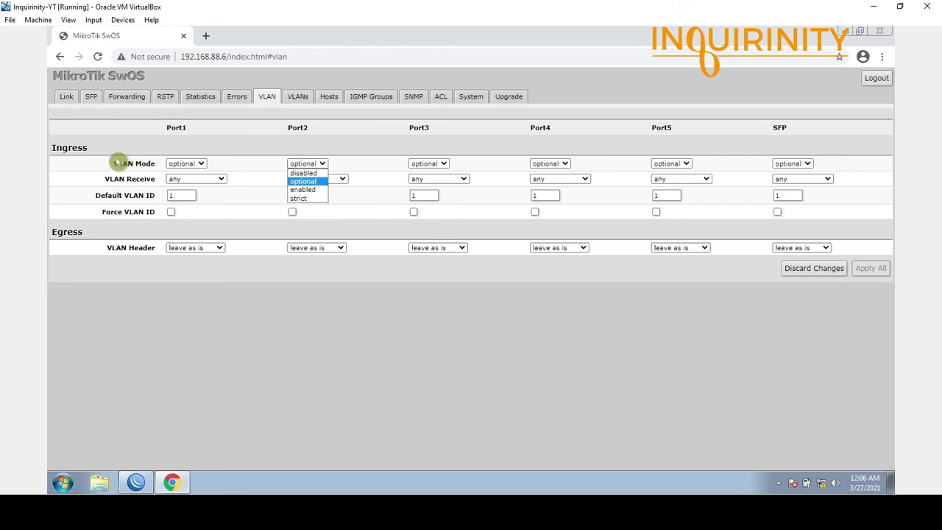
left_click(305, 199)
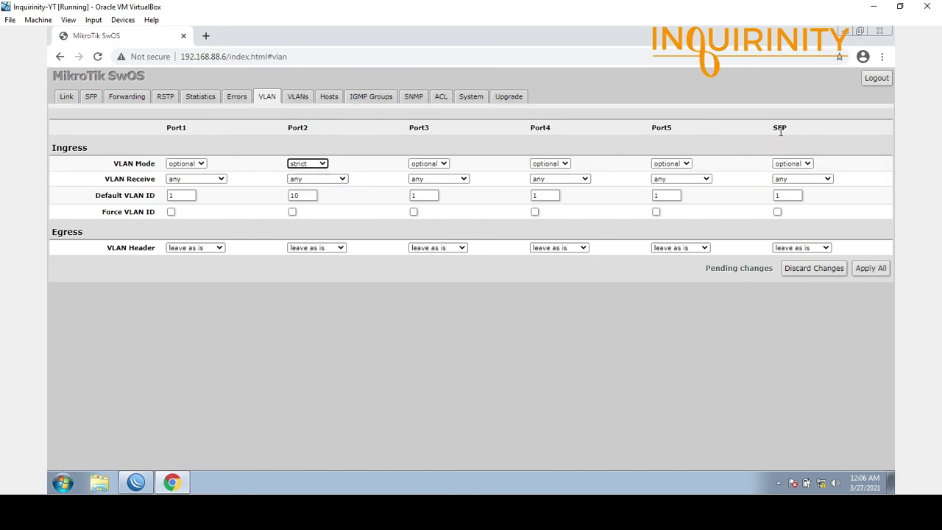
left_click(805, 165)
left_click(798, 200)
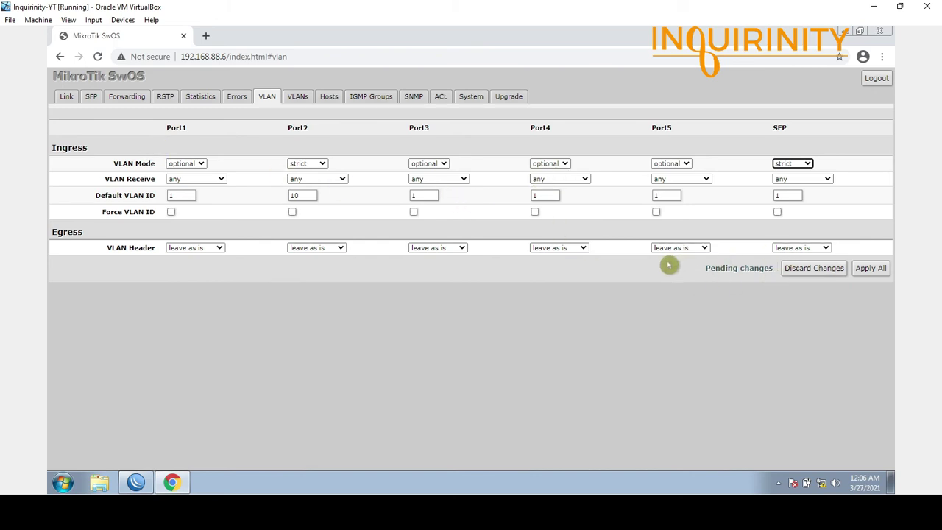
left_click(873, 271)
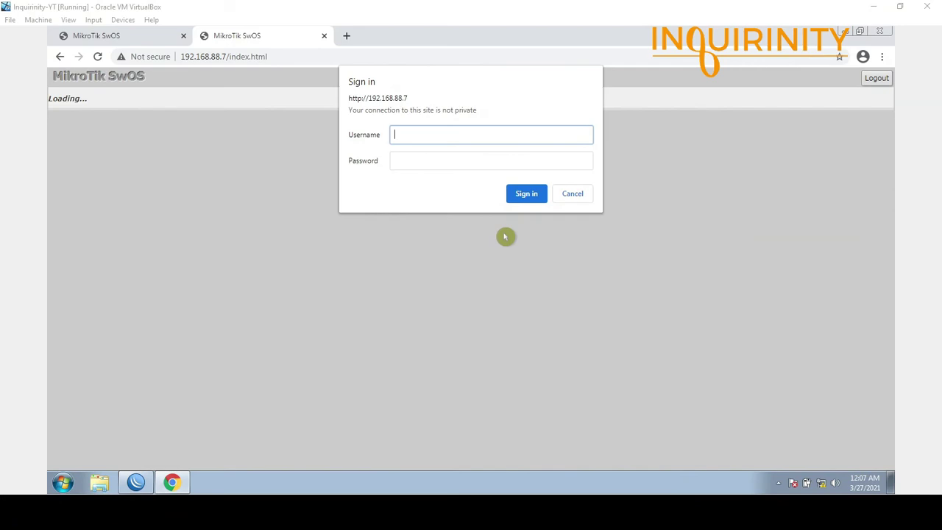
- Sign in to the second switch at 192.168.88.7 and go to its VLAN tab
left_click(472, 134)
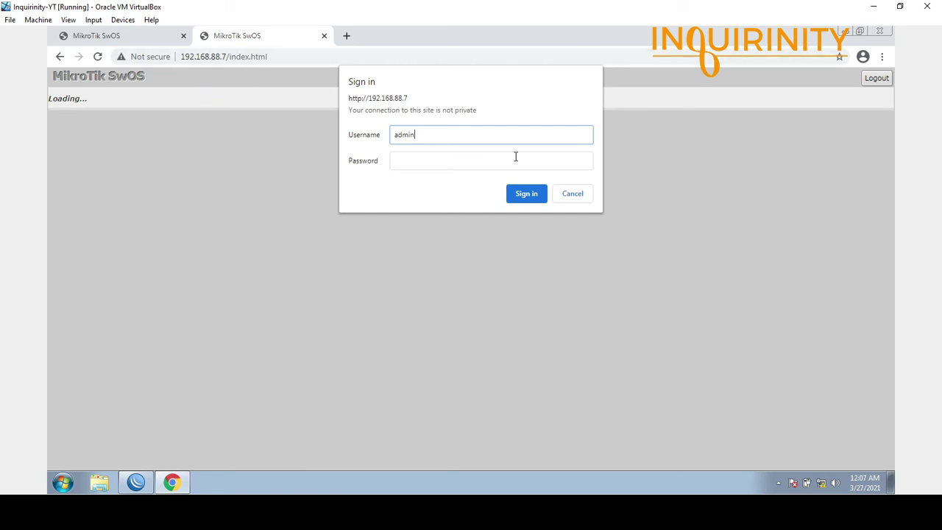
left_click(527, 194)
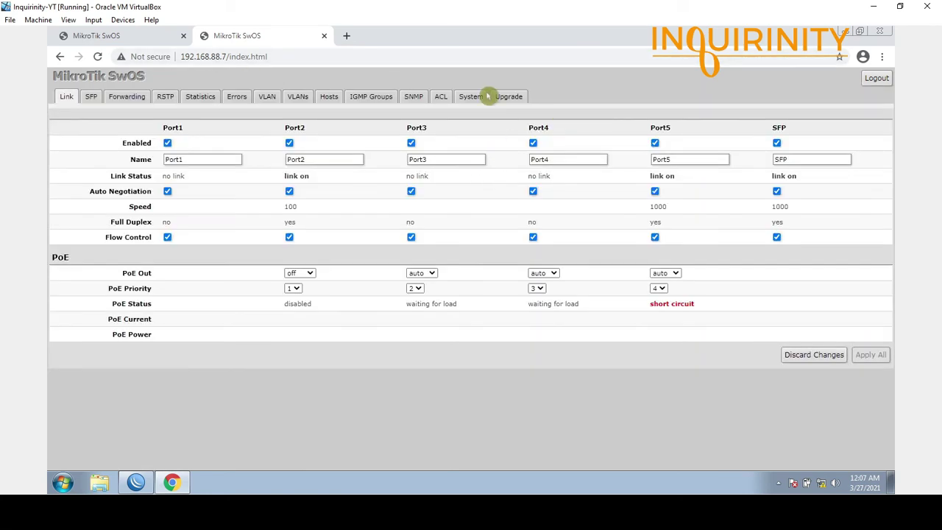
left_click(268, 96)
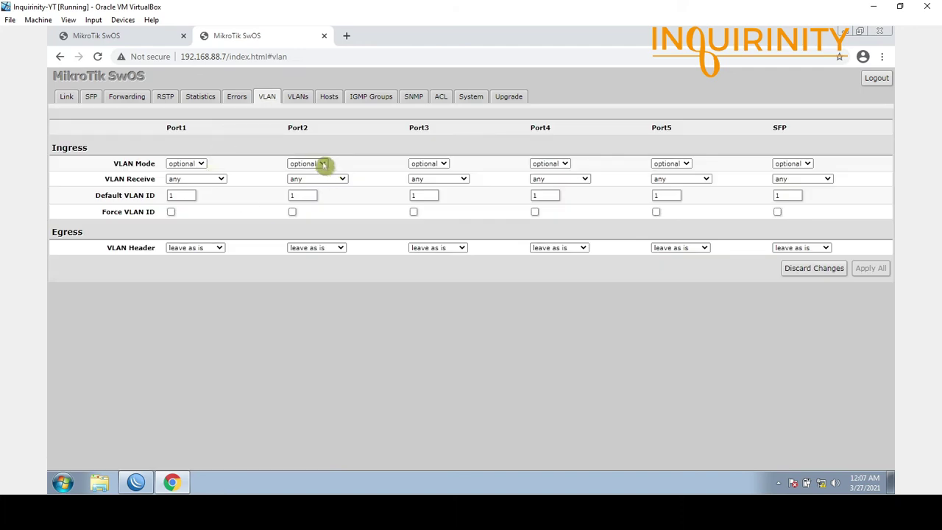
- Set Port2's Default VLAN ID to 10, keeping its mode optional, and apply all
left_click(323, 164)
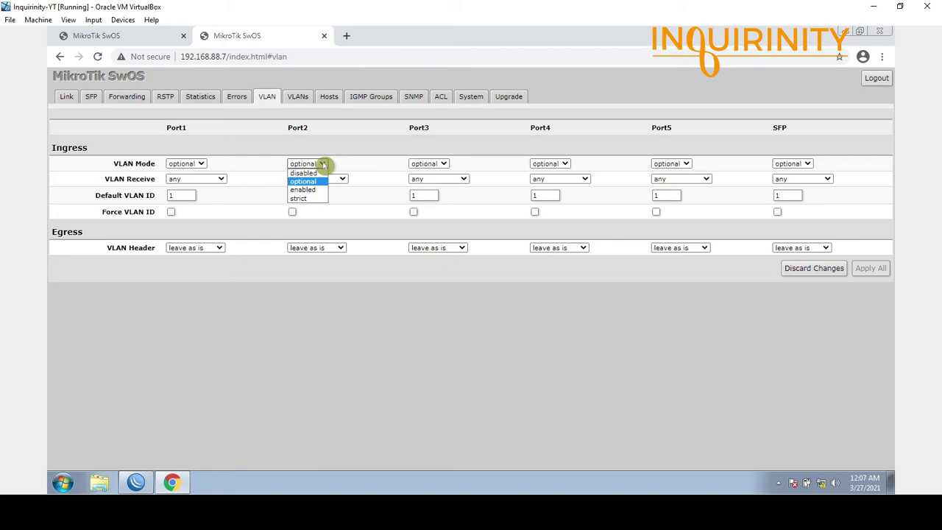
left_click(323, 164)
left_click(302, 195)
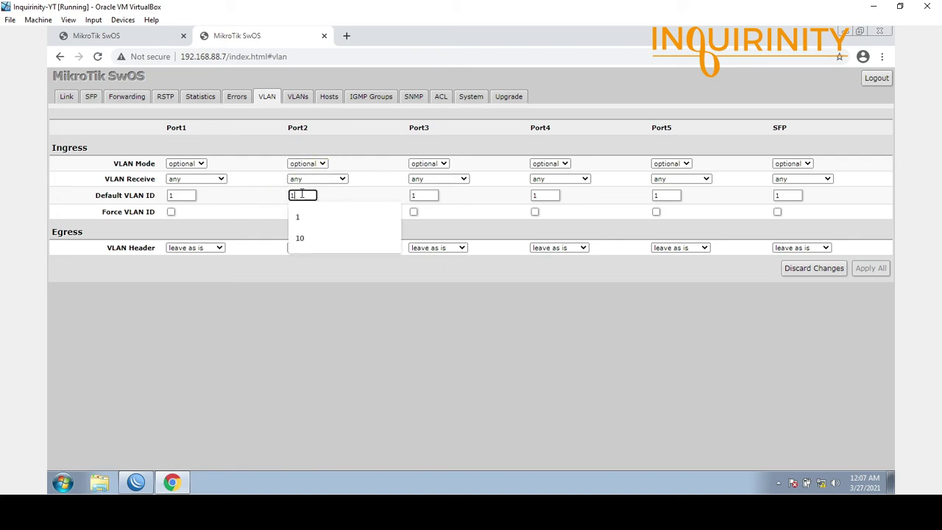
type("10")
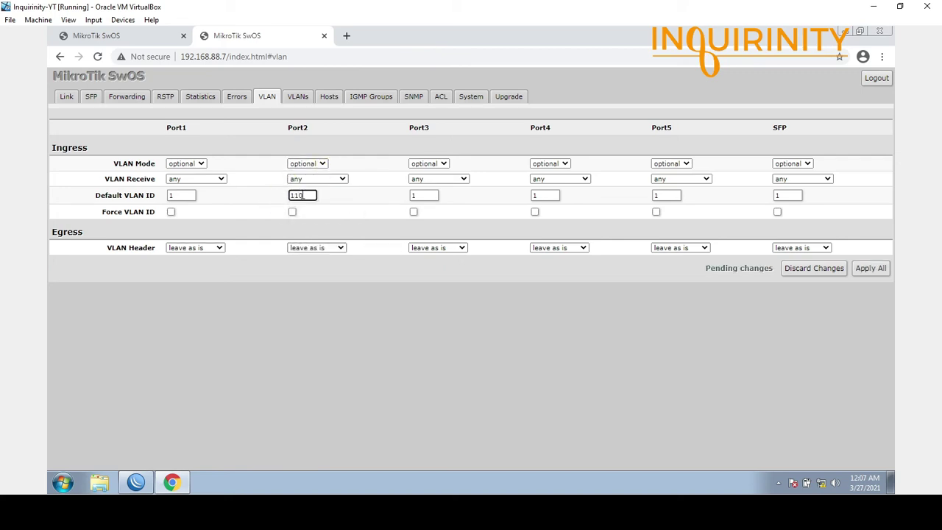
key("BackSpace")
key("BackSpace")
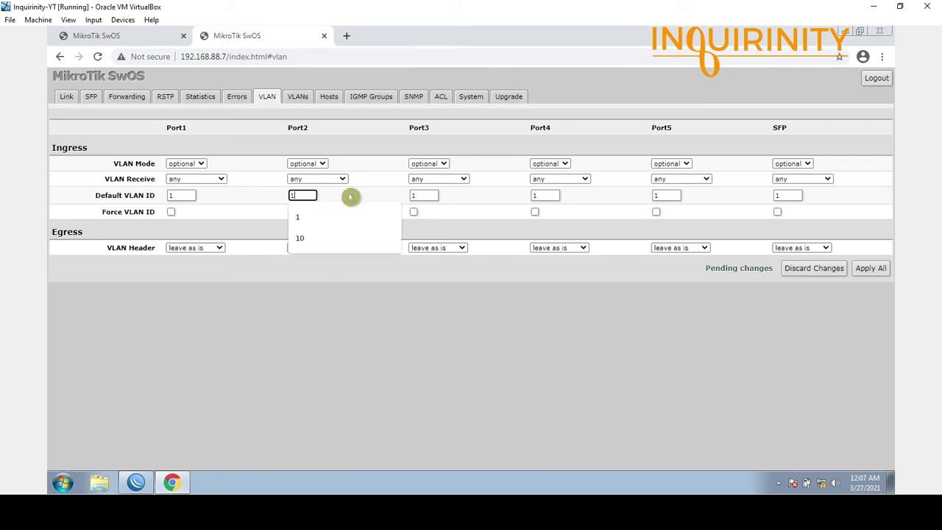
type("0")
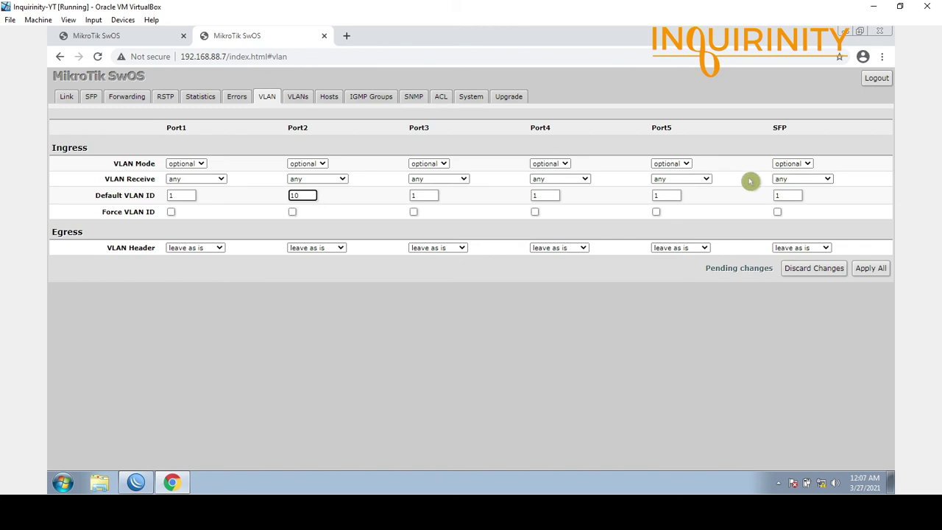
left_click(869, 270)
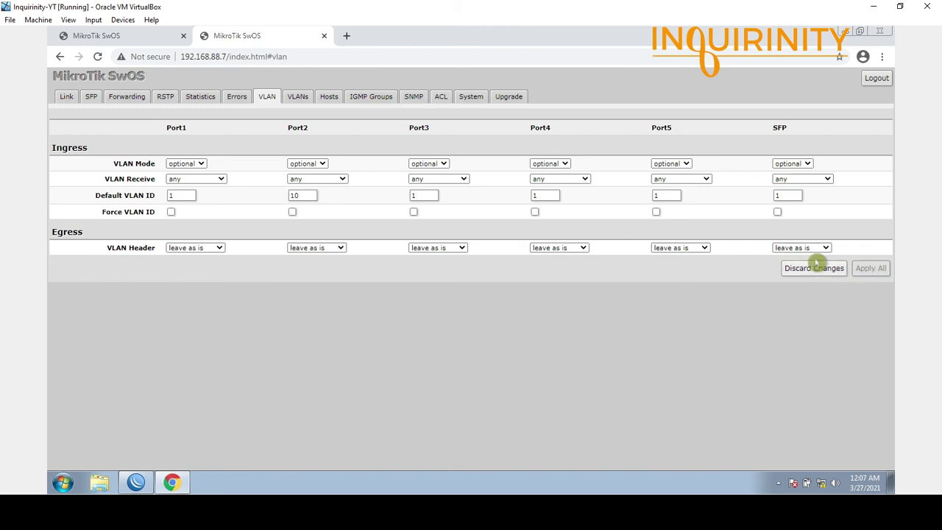
- Append a new entry to the VLANs table with VLAN ID 10
left_click(299, 98)
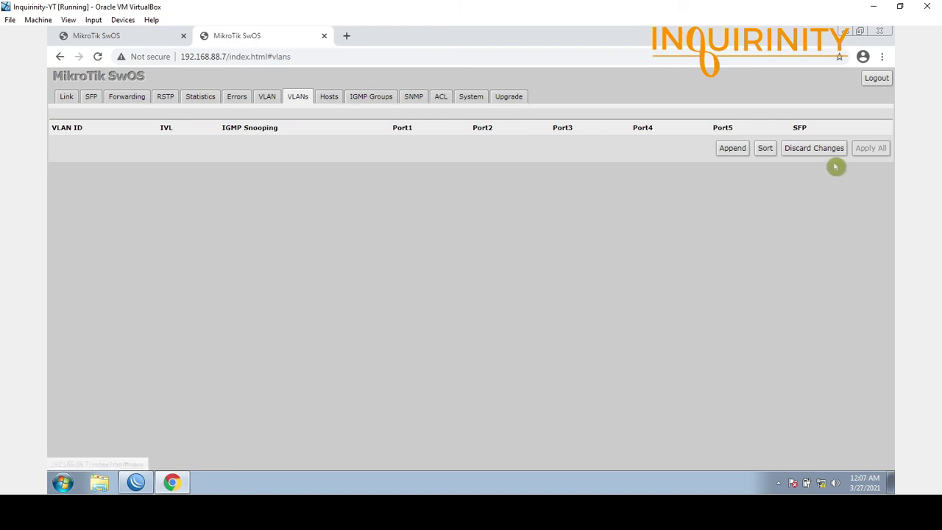
left_click(736, 152)
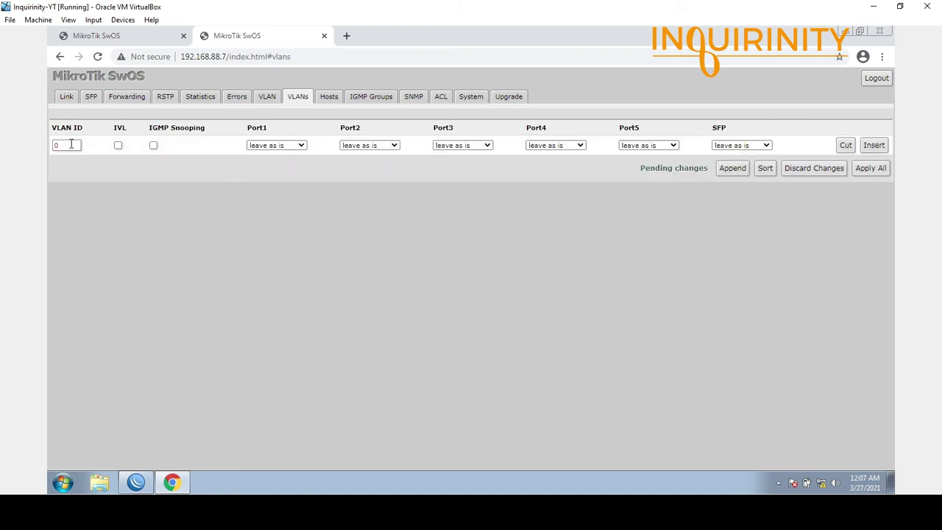
left_click_drag(72, 145, 2, 143)
type("1-")
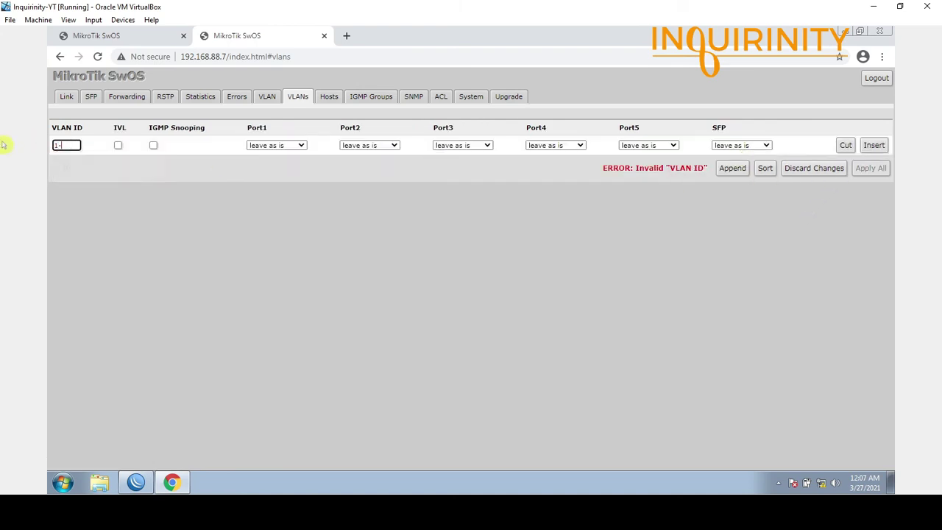
key("BackSpace")
type("0")
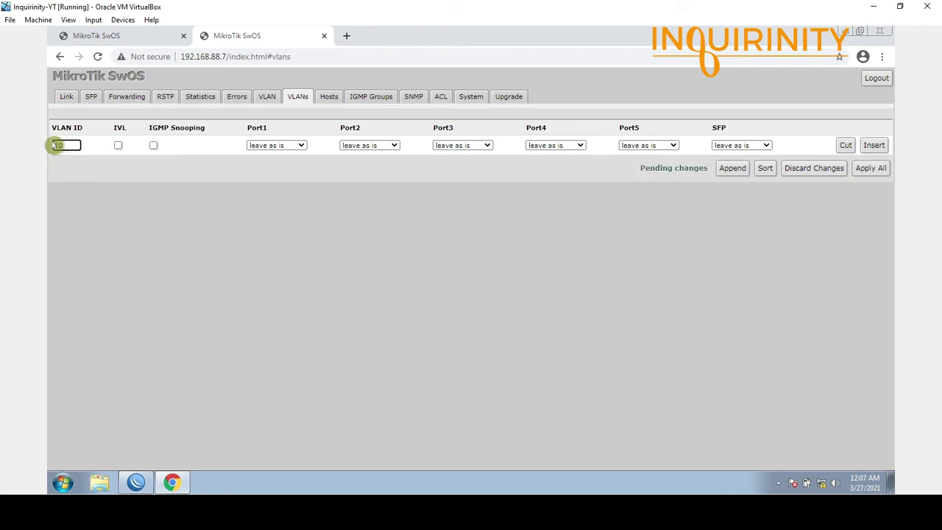
- Set Port2 to always strip and SFP to add if missing for VLAN 10, then apply
left_click(368, 145)
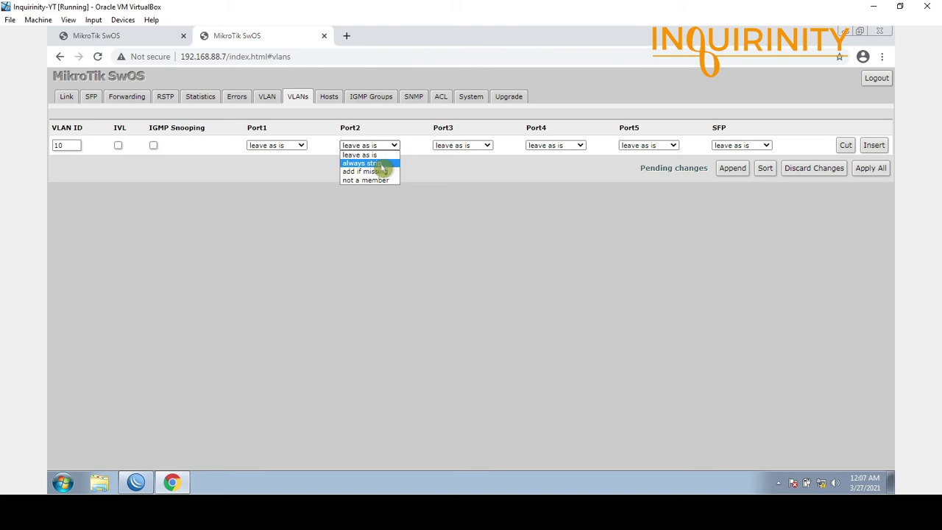
left_click(379, 163)
left_click(742, 147)
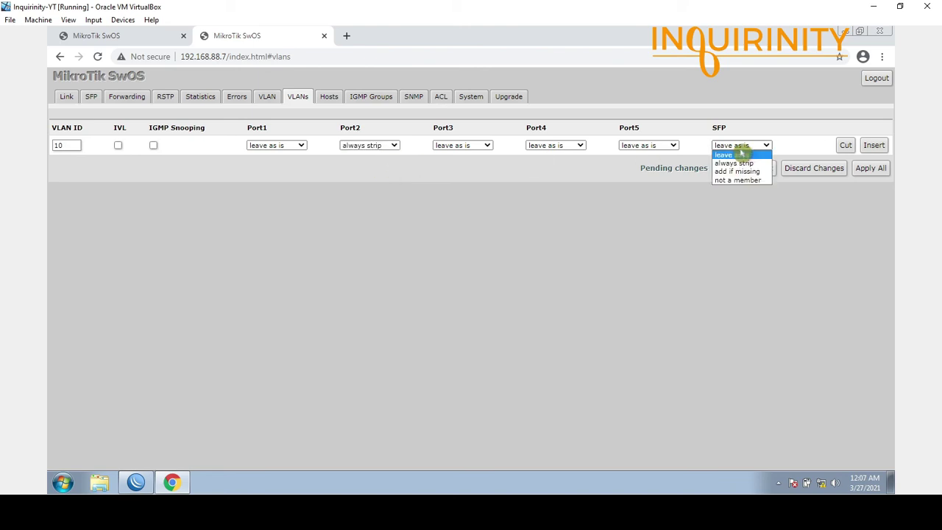
left_click(745, 171)
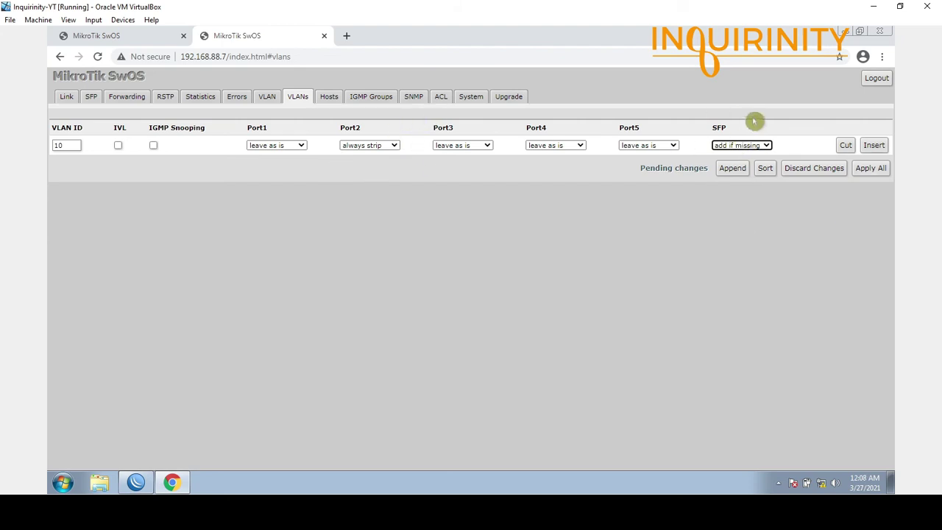
left_click(870, 172)
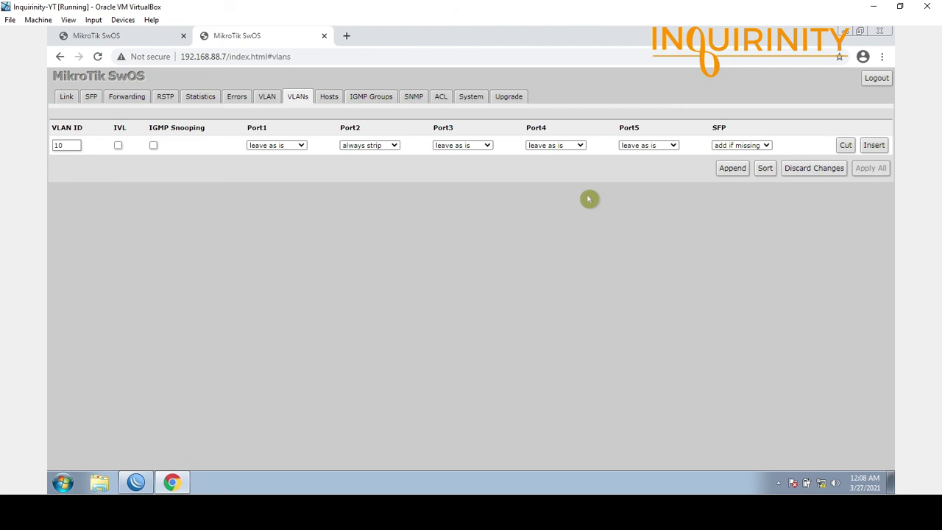
- Make Port2 and SFP use strict VLAN Mode on the second switch and apply all
left_click(269, 98)
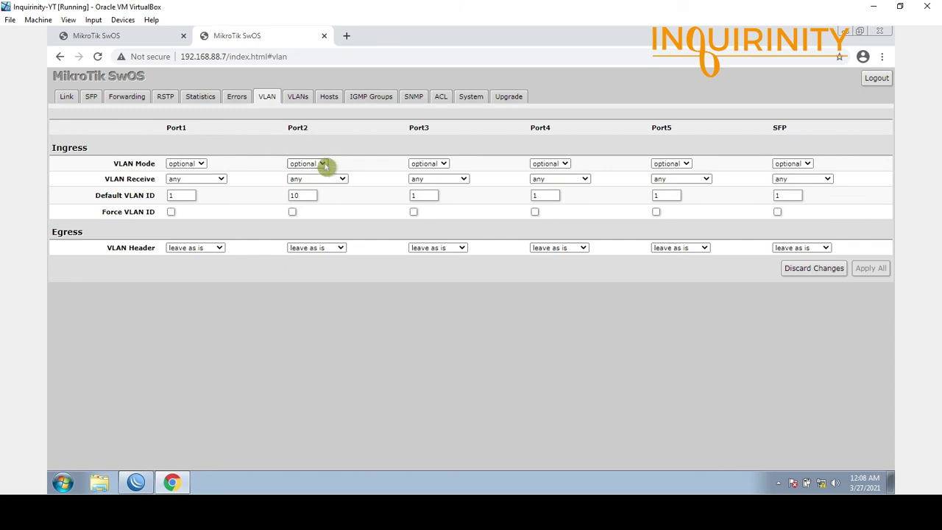
left_click(323, 165)
left_click(313, 199)
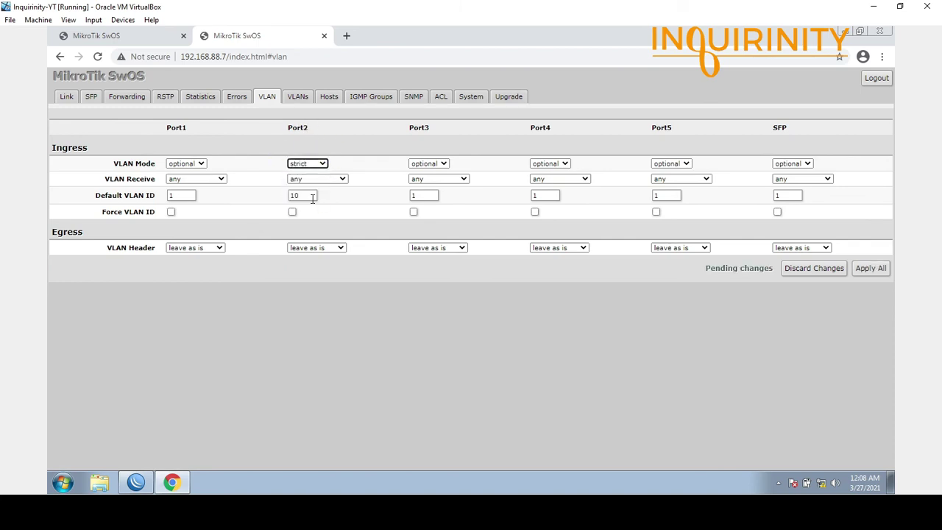
left_click(791, 164)
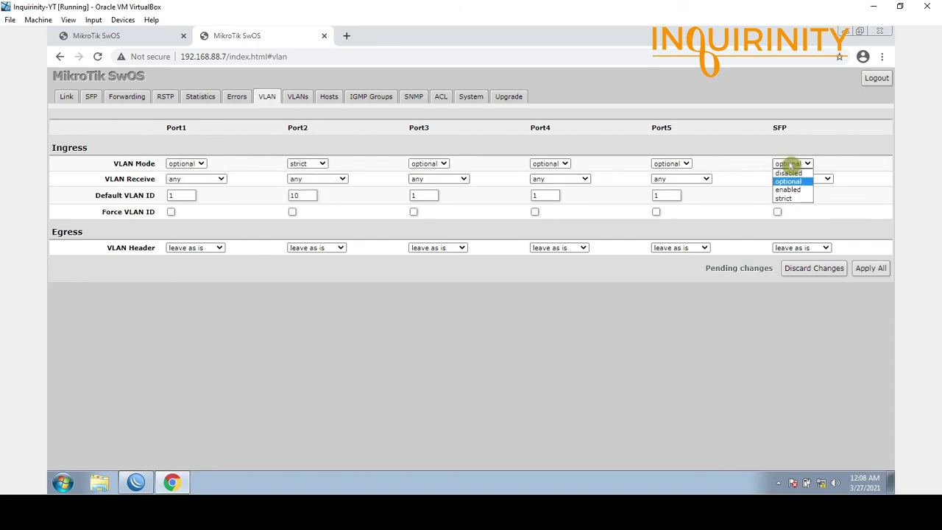
left_click(796, 199)
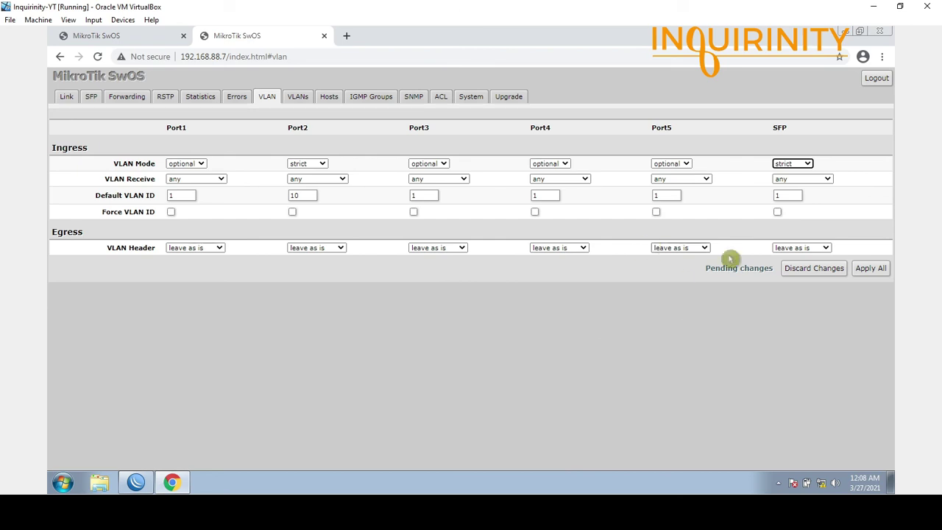
left_click(870, 271)
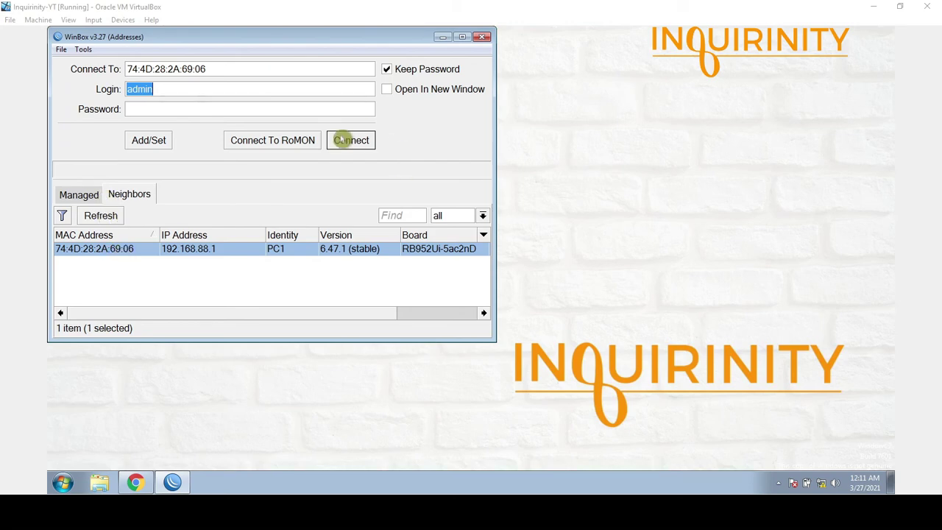
- Connect to PC1 and enter 192.168.10.200 as the Ping target
left_click(351, 140)
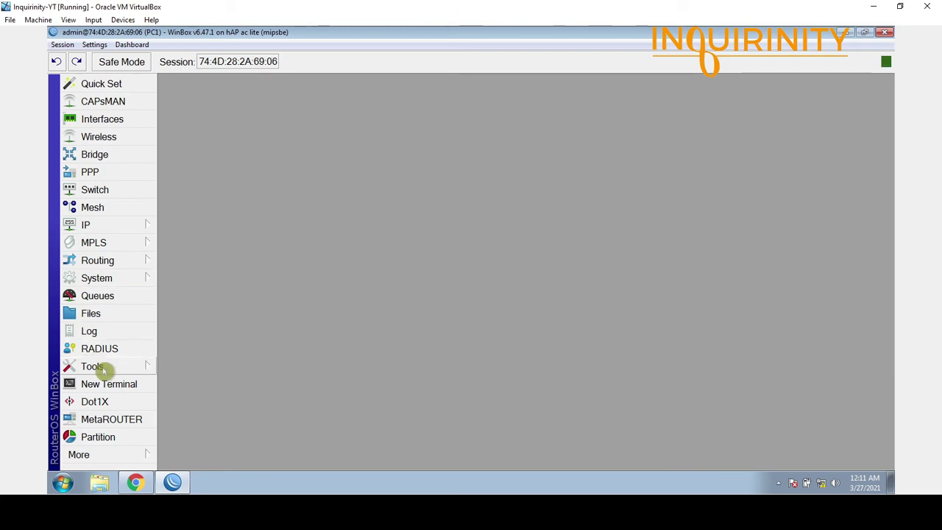
left_click(103, 372)
left_click(214, 287)
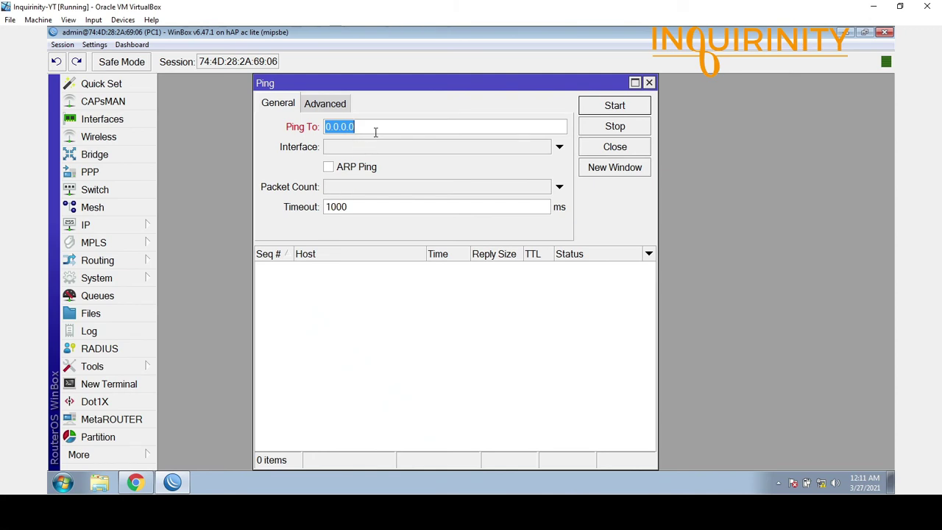
type("192.168.10")
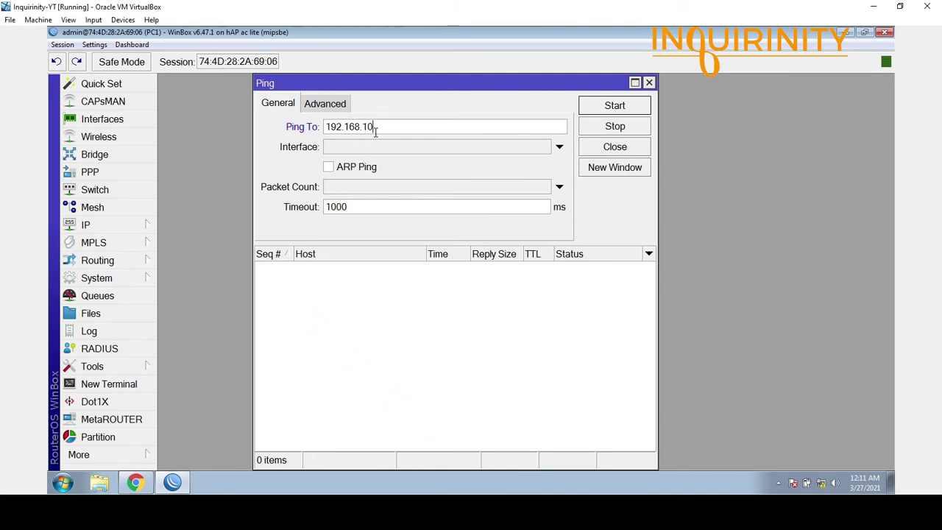
type(".200")
- Check the router's IP address list, locating the 192.168.10.100/24 entry
left_click(85, 226)
left_click(205, 74)
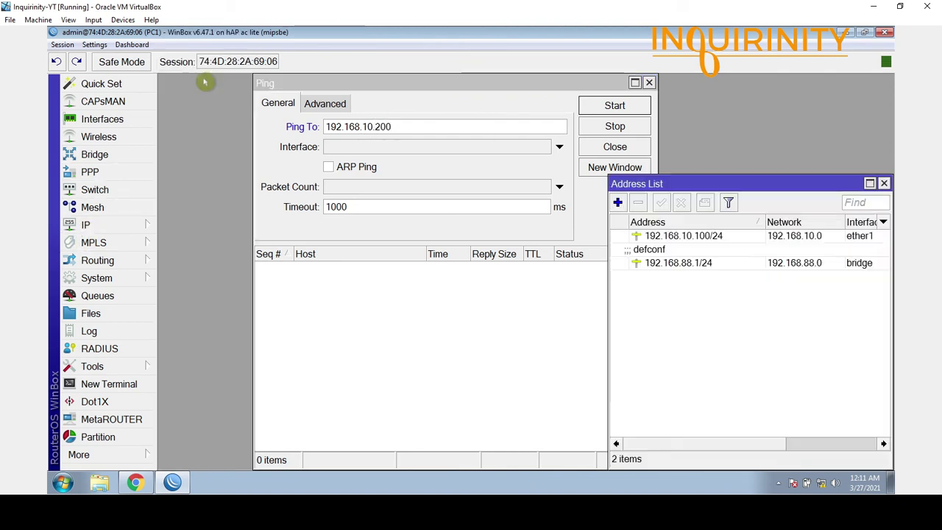
left_click_drag(696, 182, 366, 267)
left_click(365, 321)
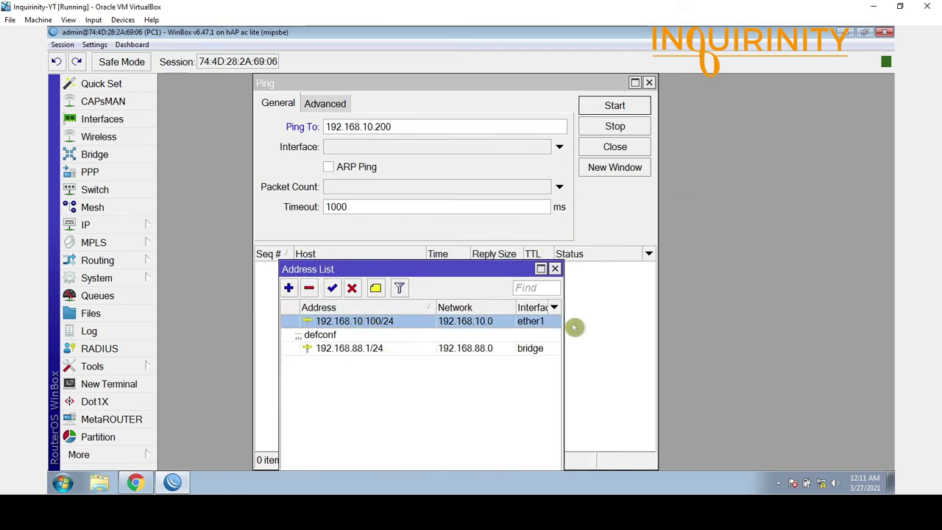
- Ping 192.168.10.200 out interface ether1, getting replies with 0% loss
left_click(542, 148)
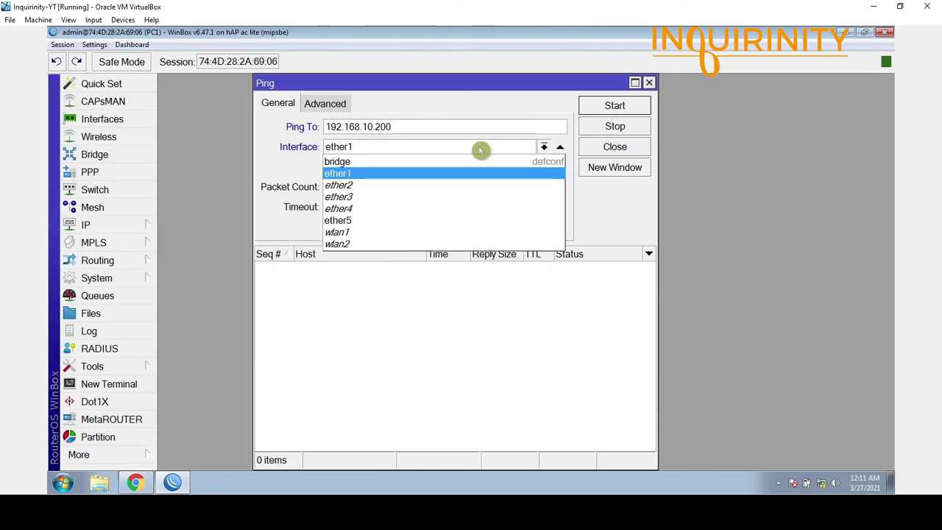
left_click(357, 174)
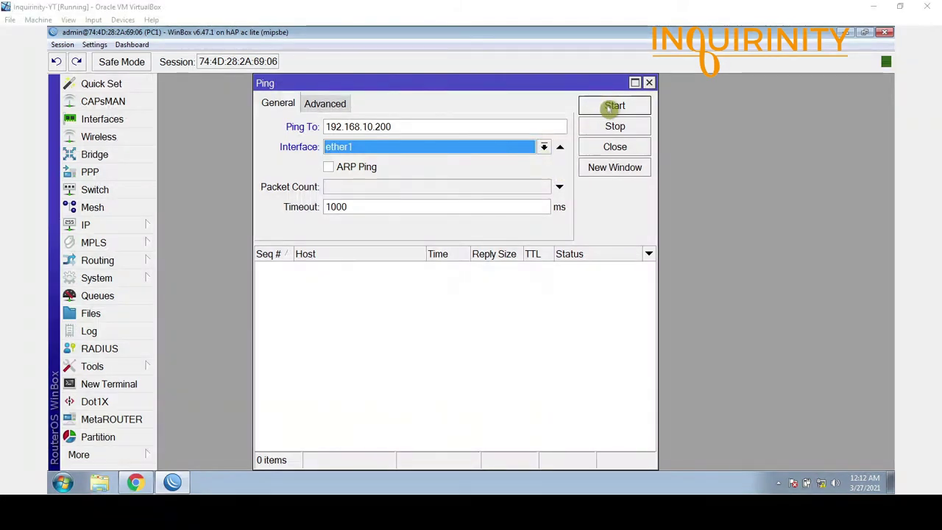
left_click(614, 106)
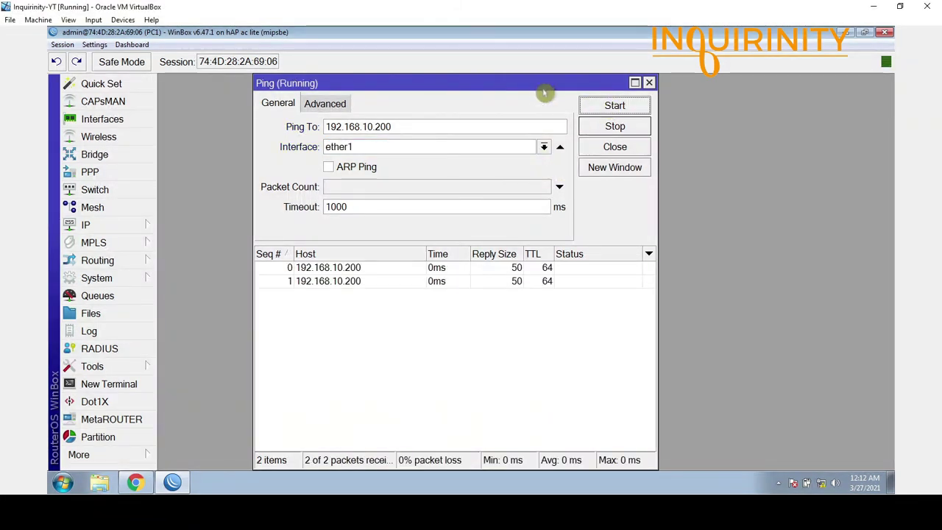
- Let the ping reach 48 of 48 replies and bring up the SwOS VLAN page
left_click_drag(532, 82, 452, 84)
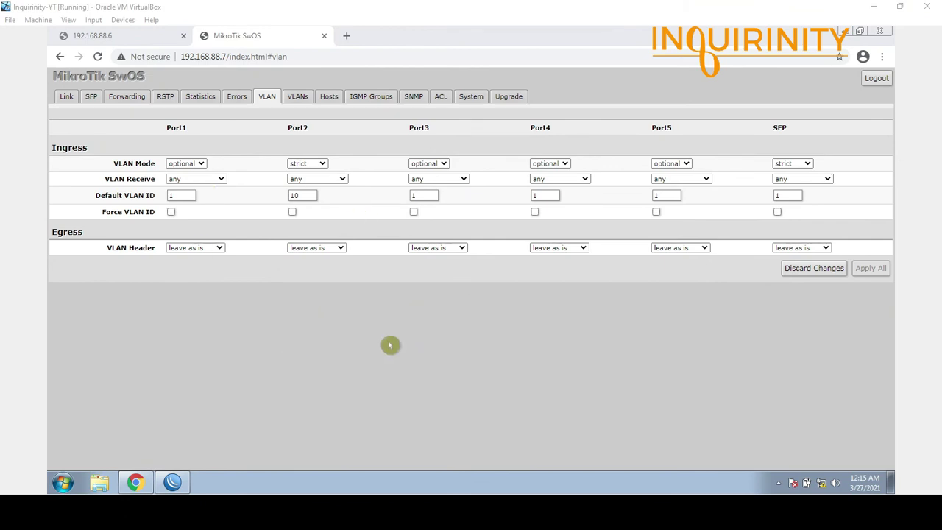
- Change Port2's Default VLAN ID from 10 to 20, leaving it unapplied
double_click(296, 196)
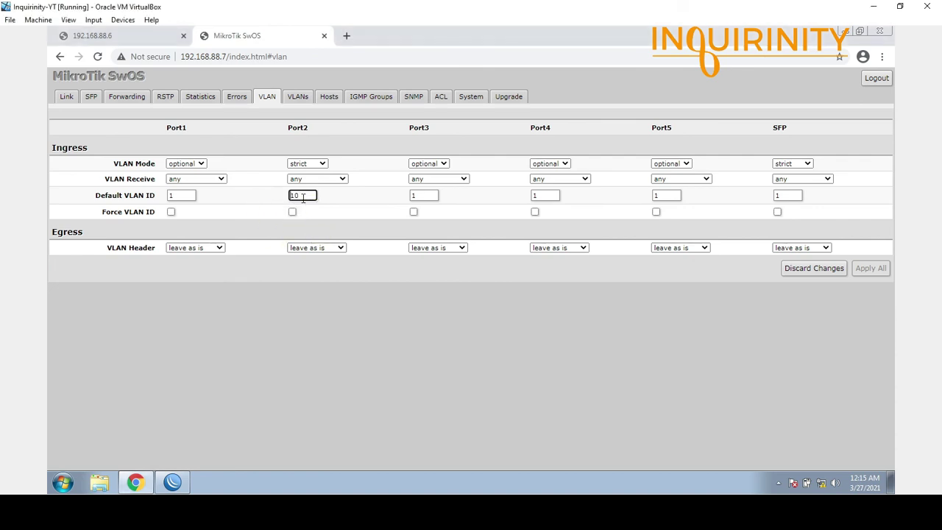
type("20")
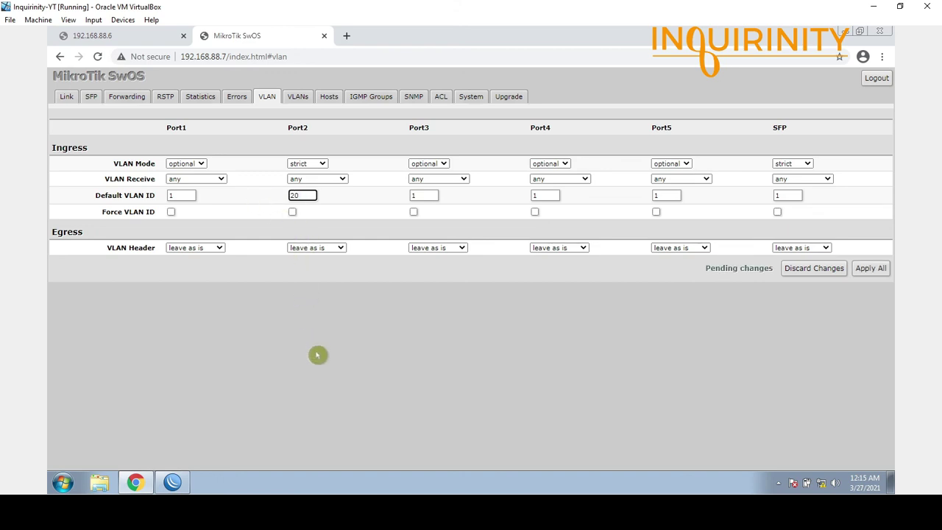
left_click(317, 356)
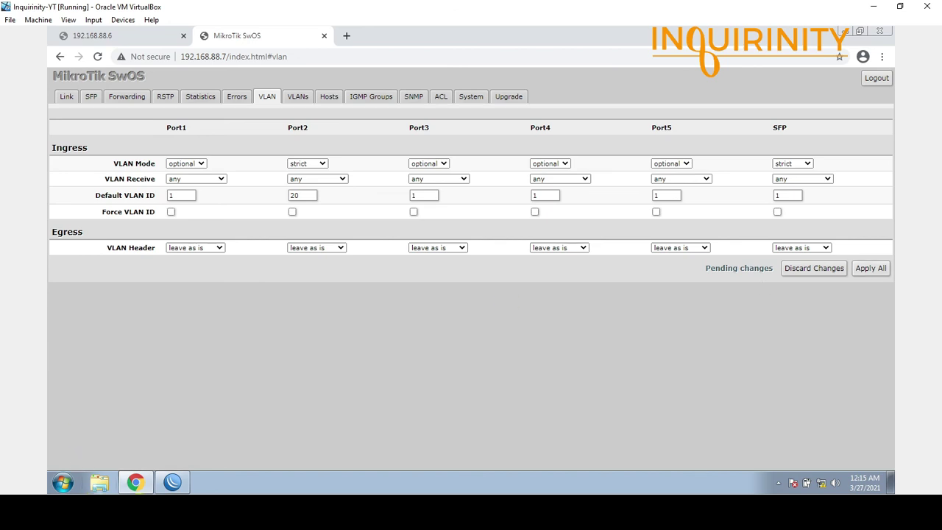
mouse_move(173, 483)
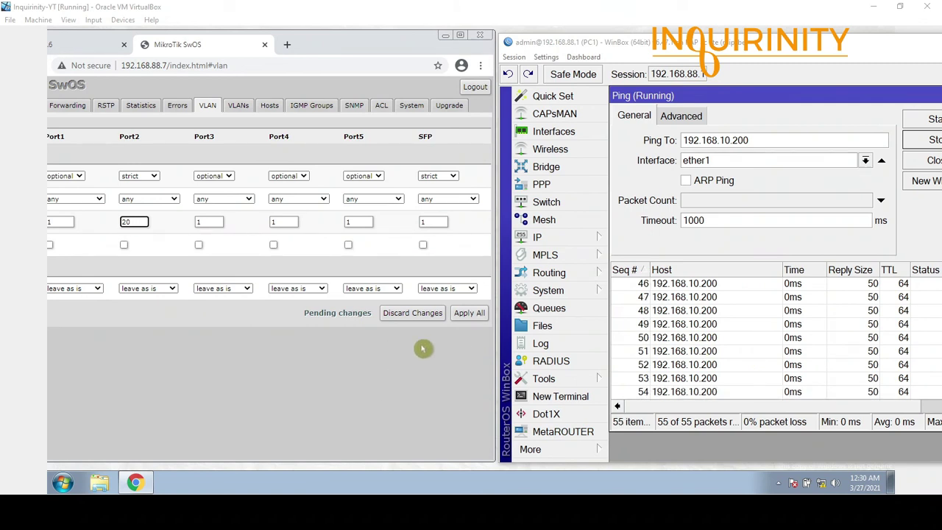
- Apply Port2's move to VLAN 20 and watch the ping time out, reaching 28% loss
left_click(475, 318)
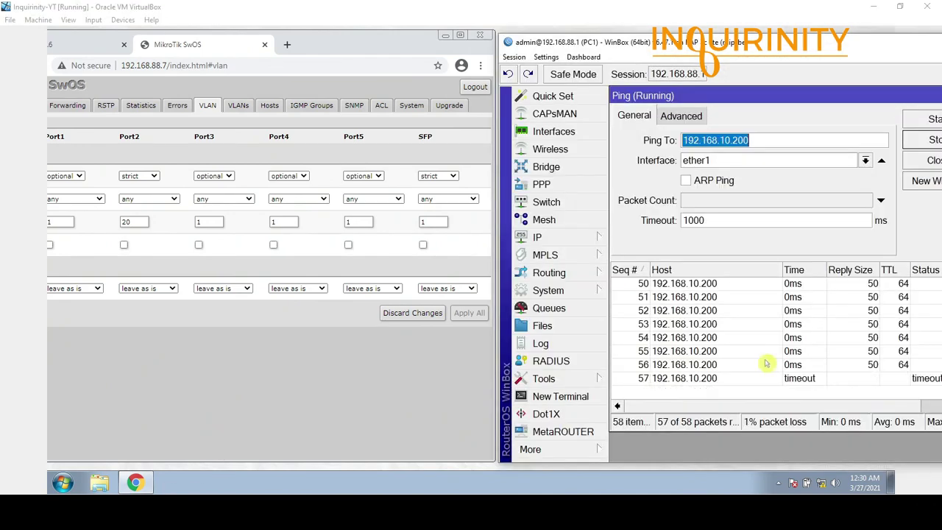
left_click(774, 97)
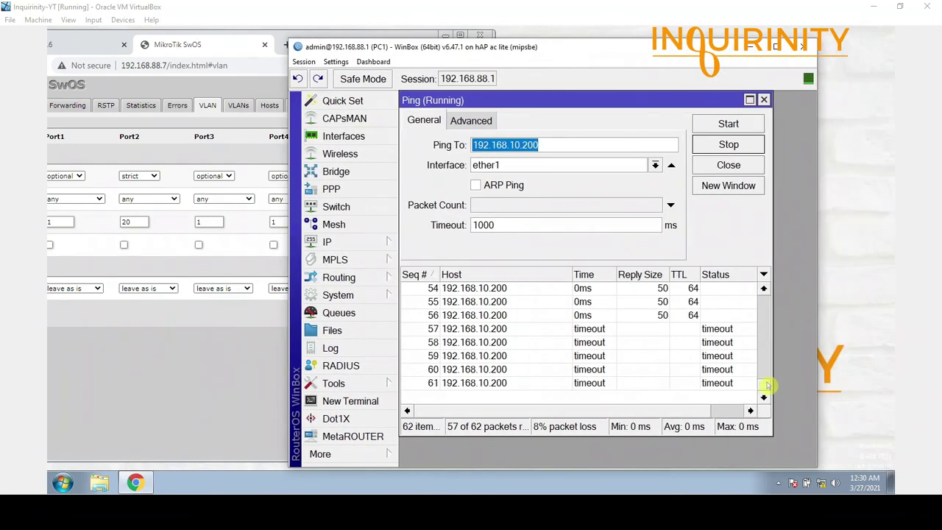
left_click(768, 387)
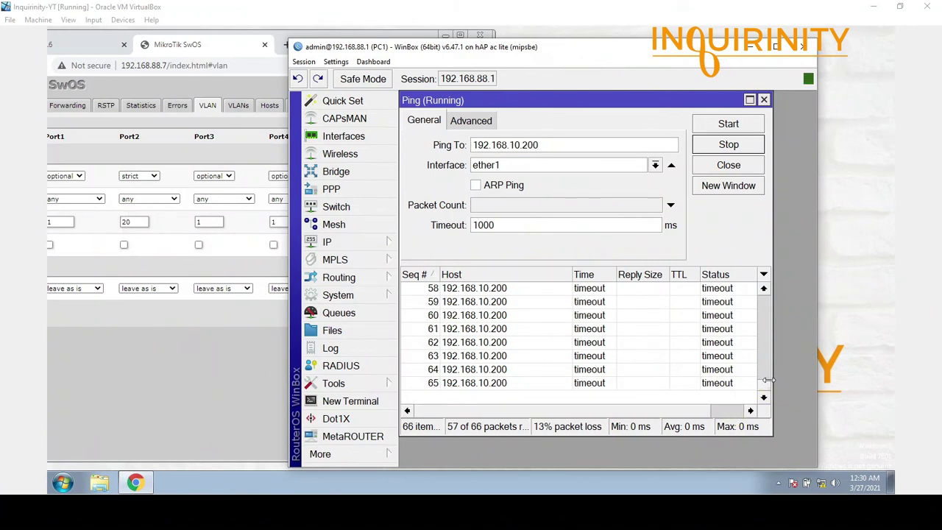
left_click(764, 288)
left_click(764, 289)
left_click(763, 289)
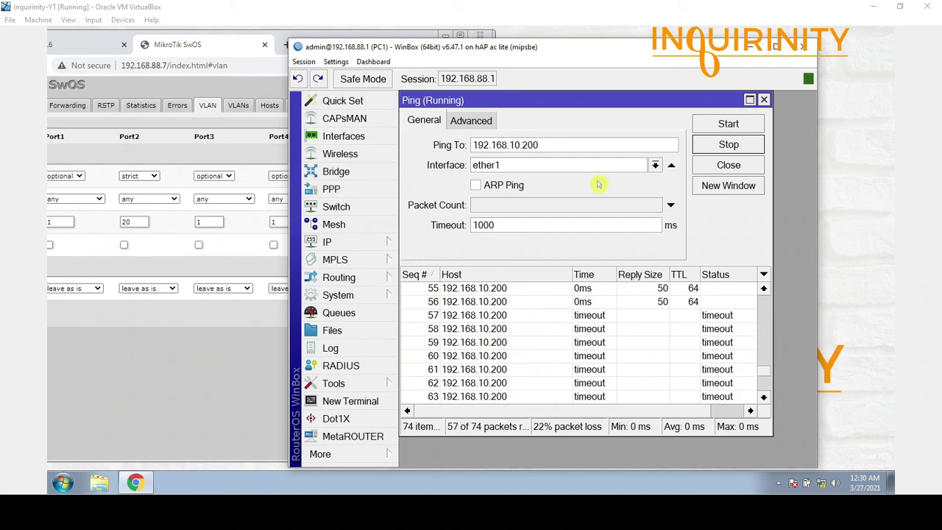
mouse_move(764, 375)
left_mouse_down()
mouse_move(764, 398)
mouse_move(768, 363)
mouse_move(768, 382)
left_mouse_up()
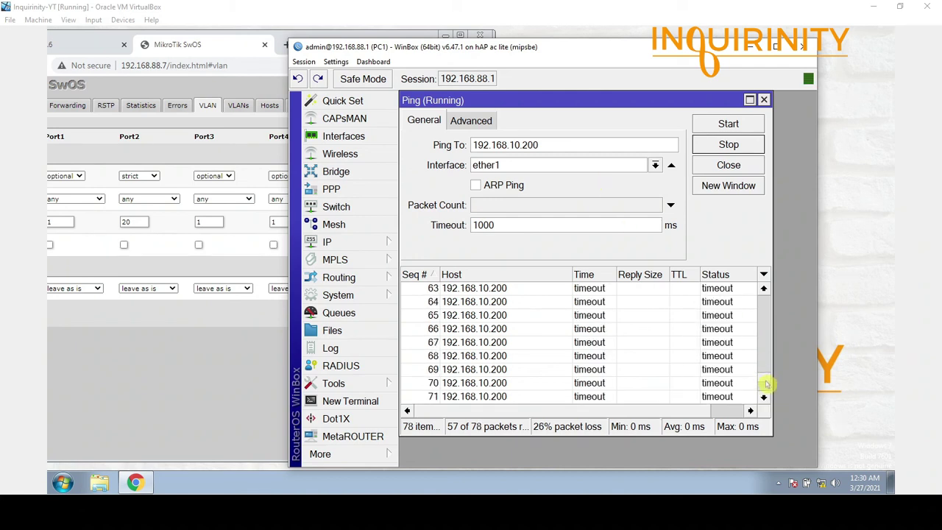
left_click_drag(478, 54, 602, 51)
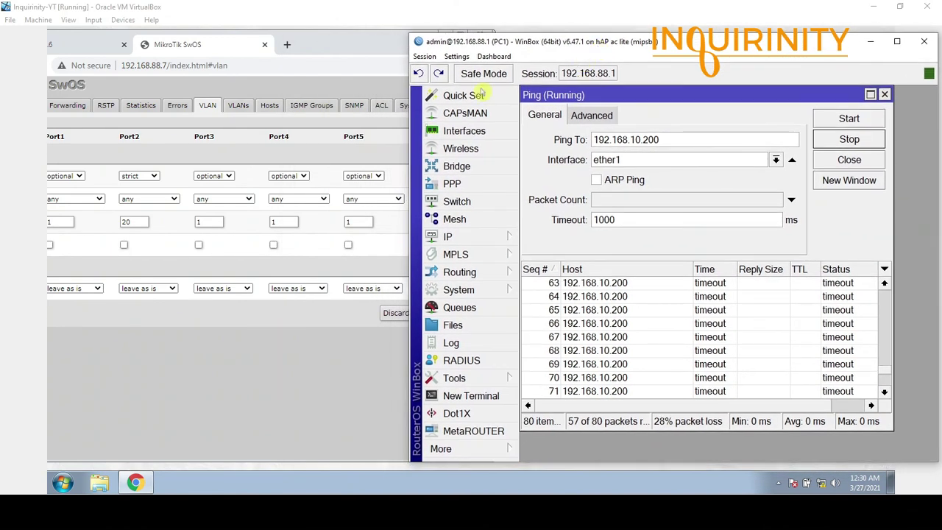
left_click_drag(131, 222, 77, 224)
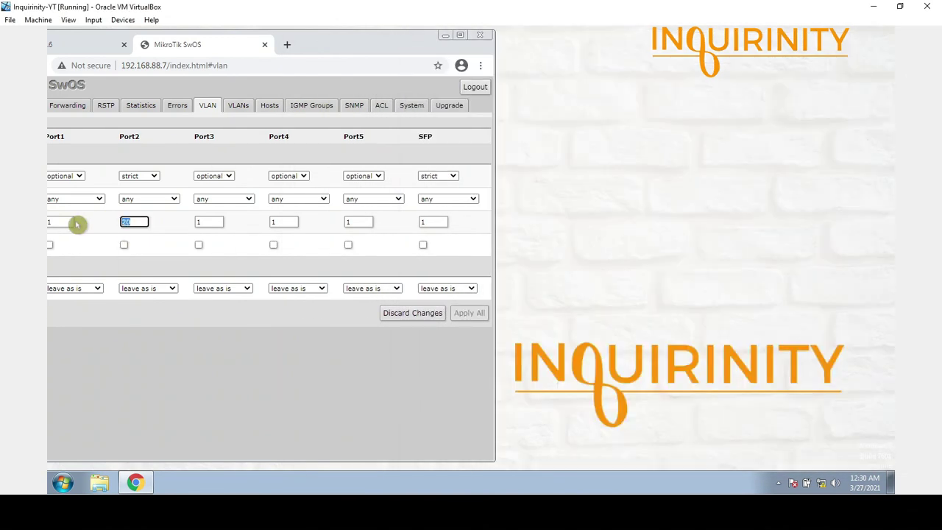
- Restore Port2's Default VLAN ID to 10, apply, and confirm 0 ms ping replies resume
type("10")
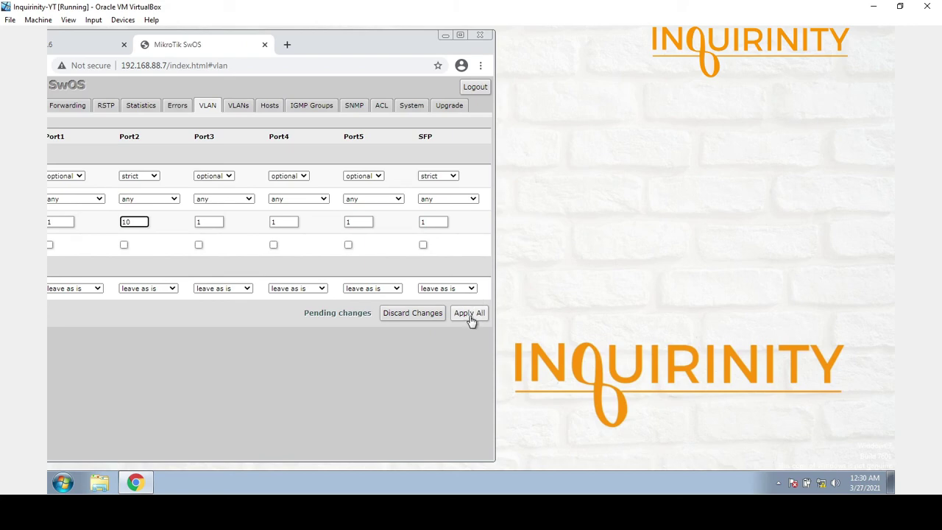
left_click(470, 314)
key("alt+Tab")
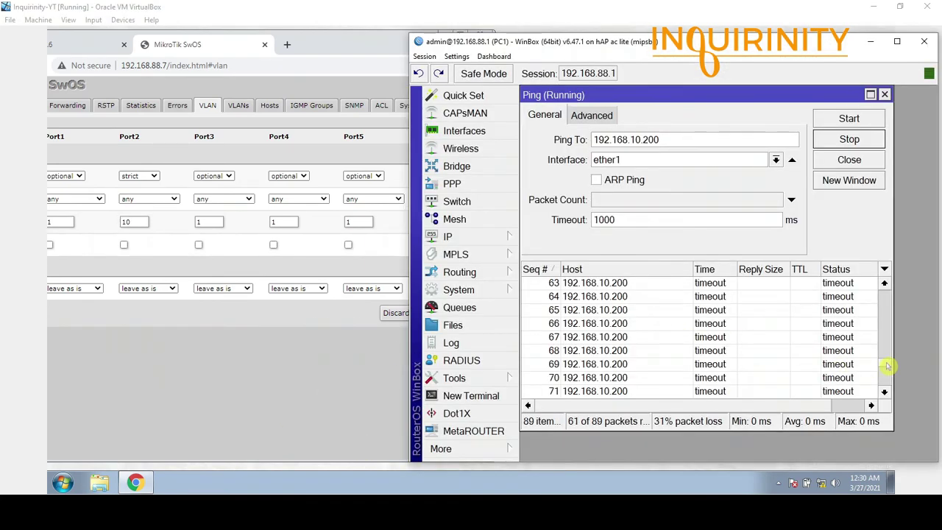
left_click_drag(888, 361, 887, 392)
left_click(703, 336)
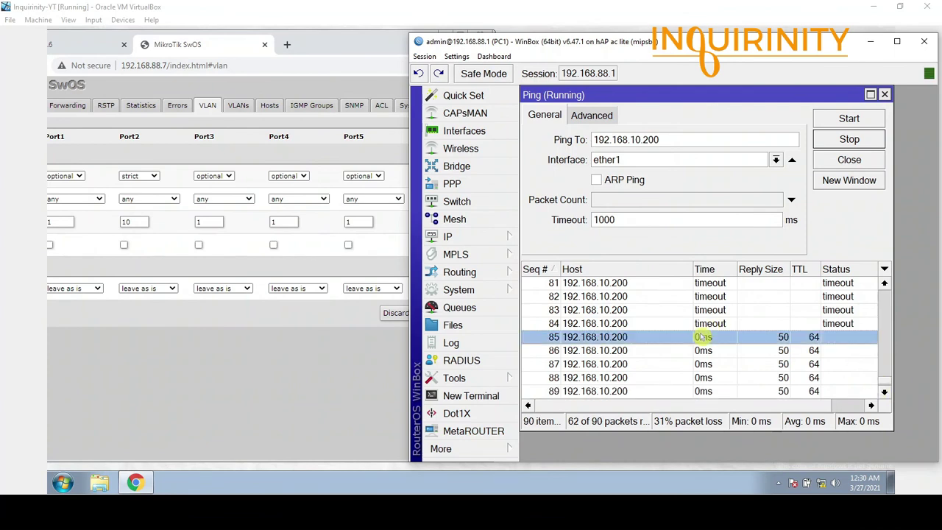